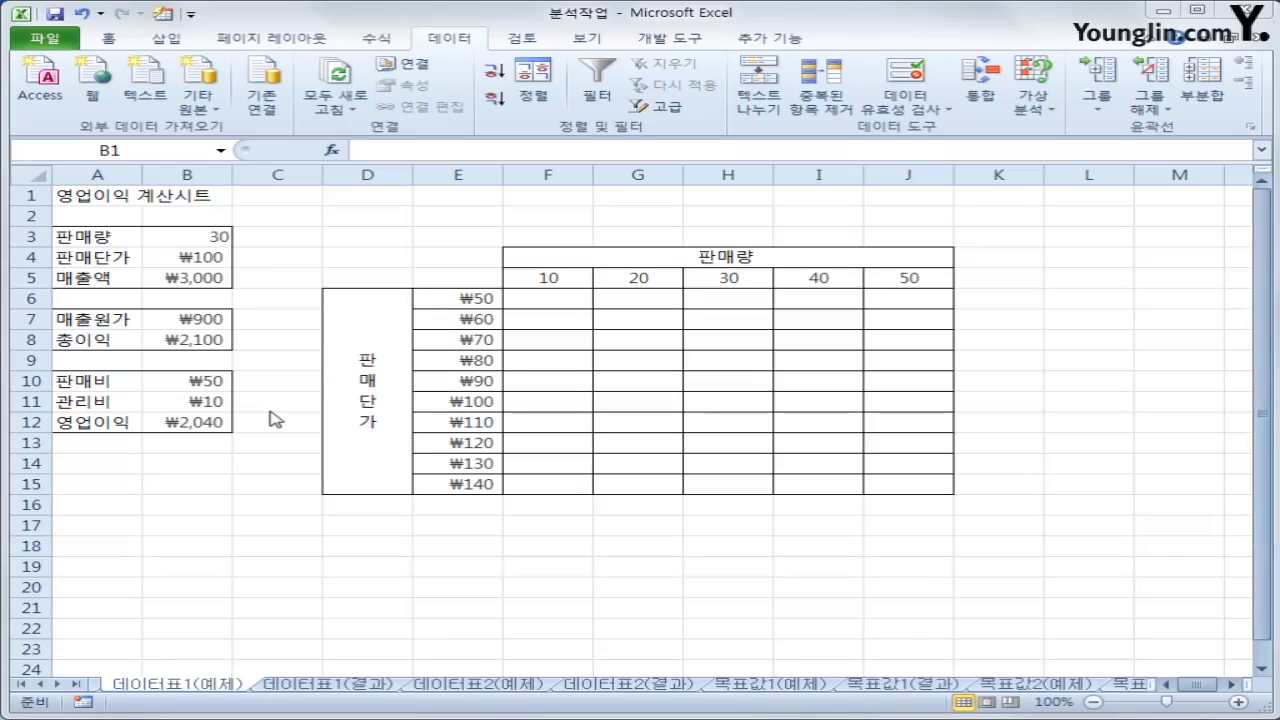
# Examine the empty grid E5:J15 and the values and formulas of the operating profit calculation in B3:B12.
pyautogui.moveTo(430, 277); pyautogui.dragTo(869, 491)
pyautogui.click(485, 286)
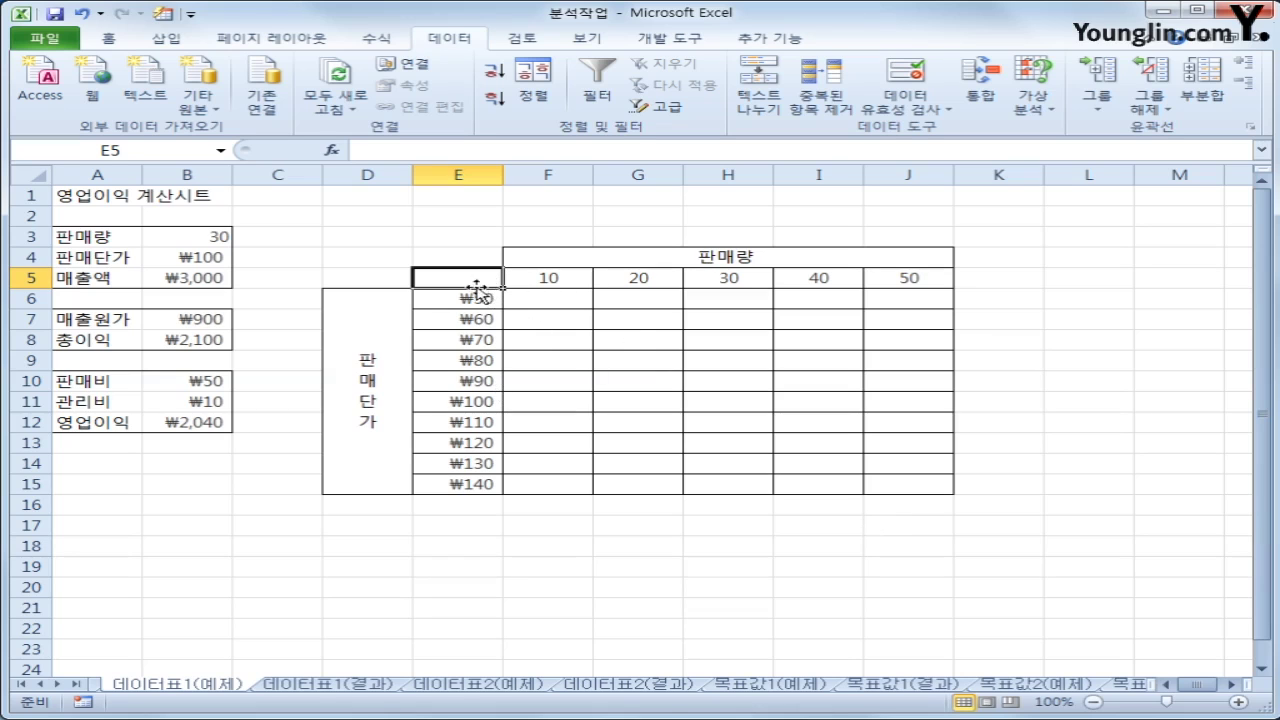
pyautogui.moveTo(477, 283); pyautogui.dragTo(918, 481)
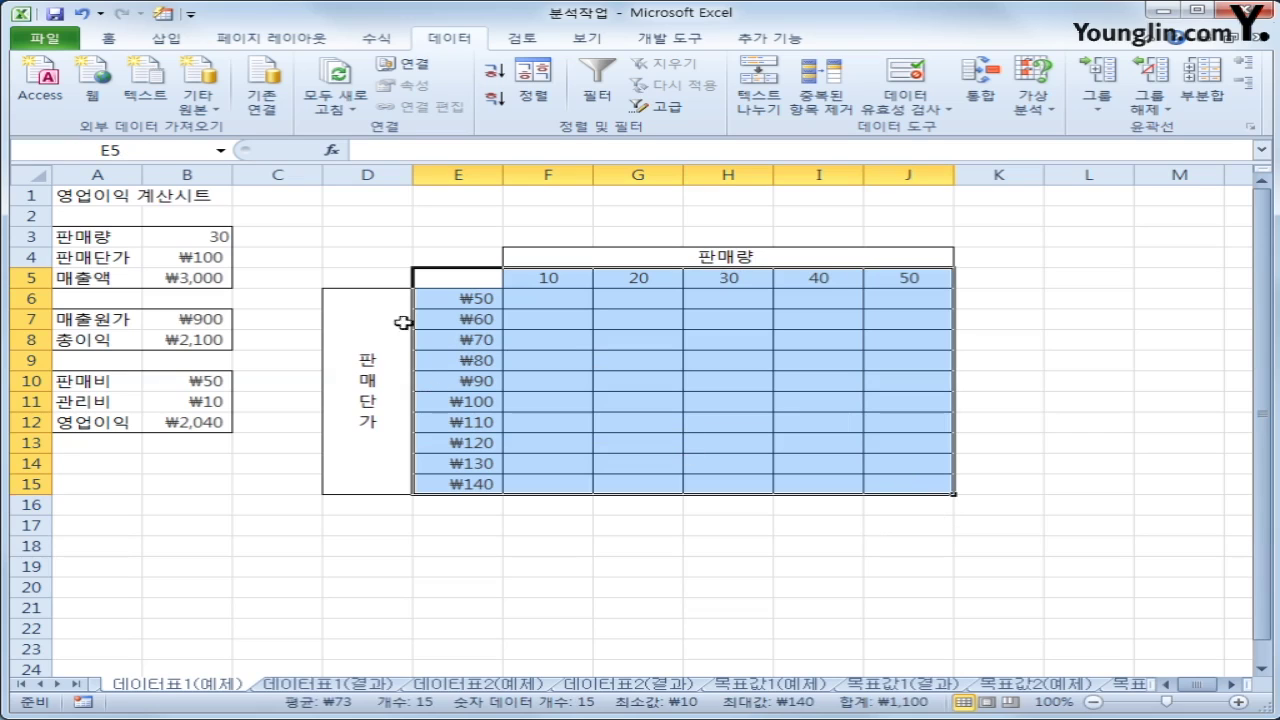
pyautogui.click(479, 284)
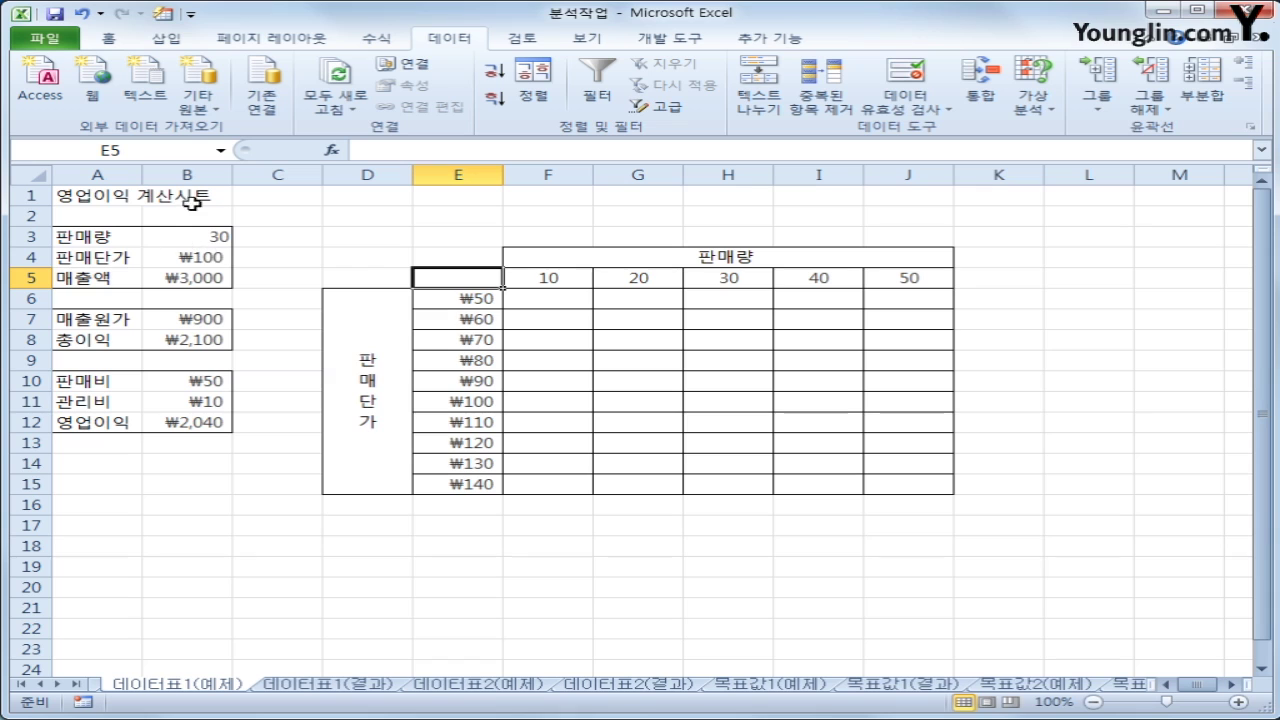
pyautogui.click(192, 238)
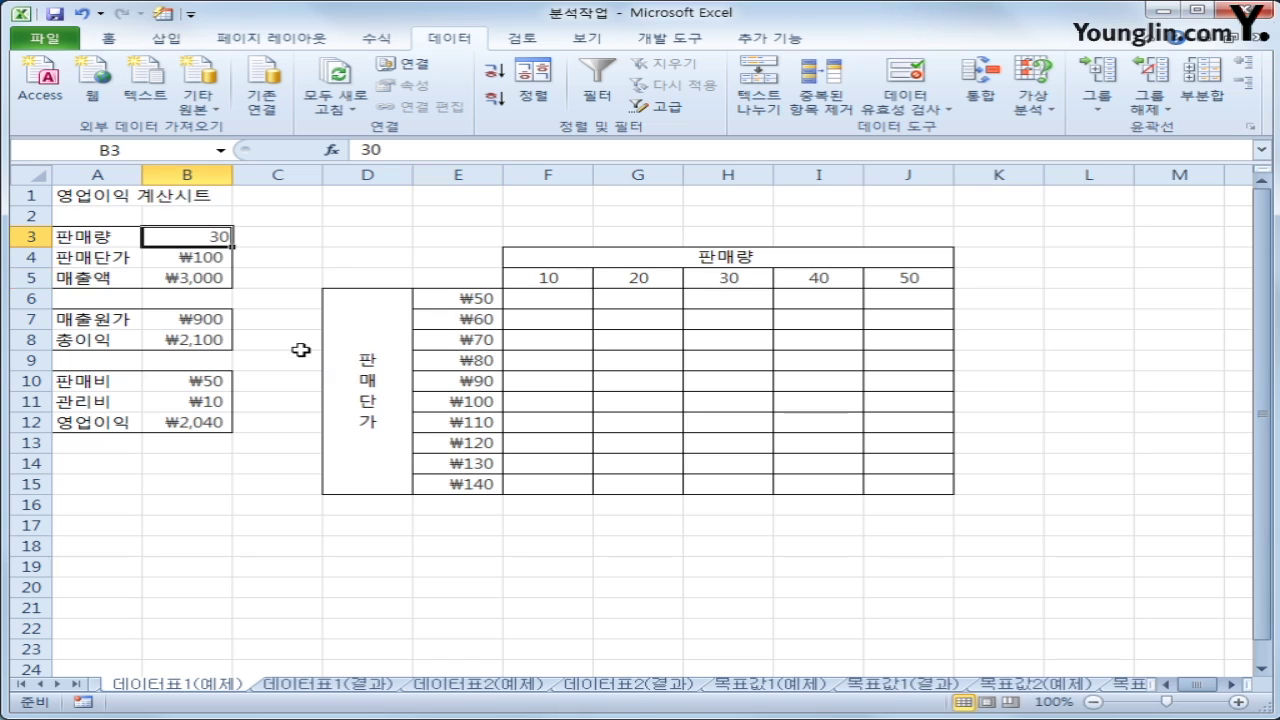
pyautogui.click(210, 264)
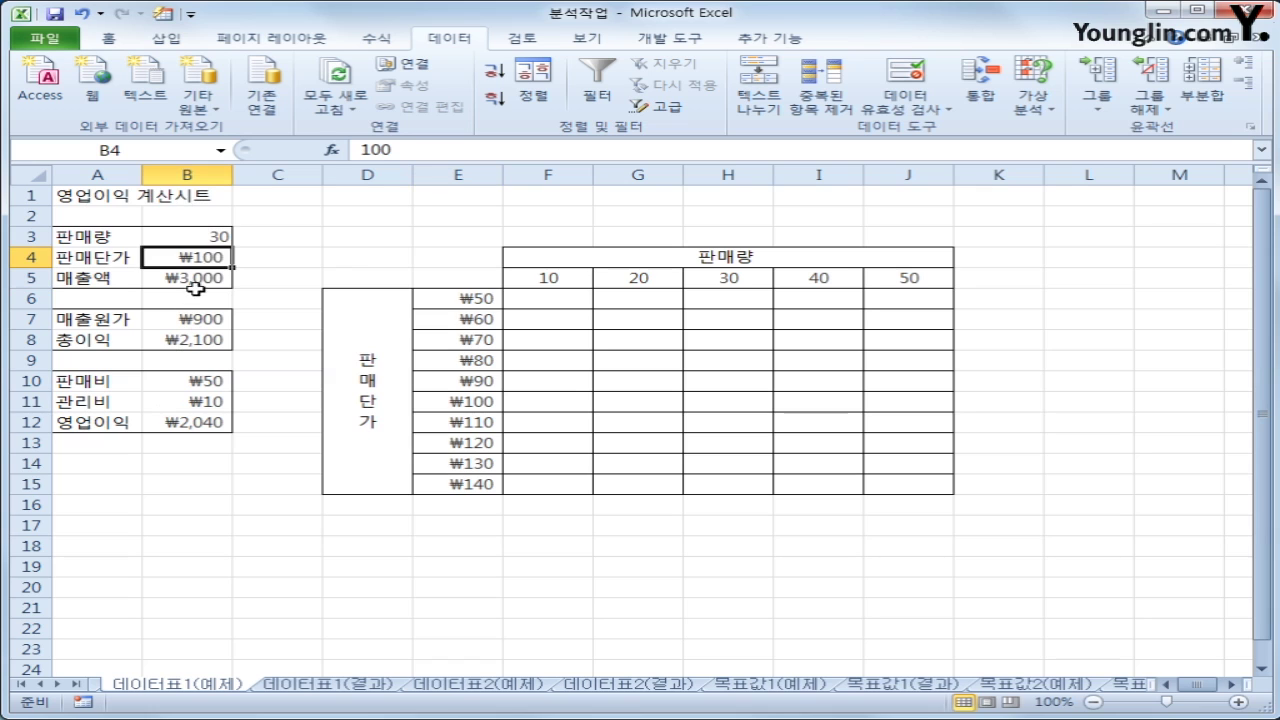
pyautogui.click(195, 286)
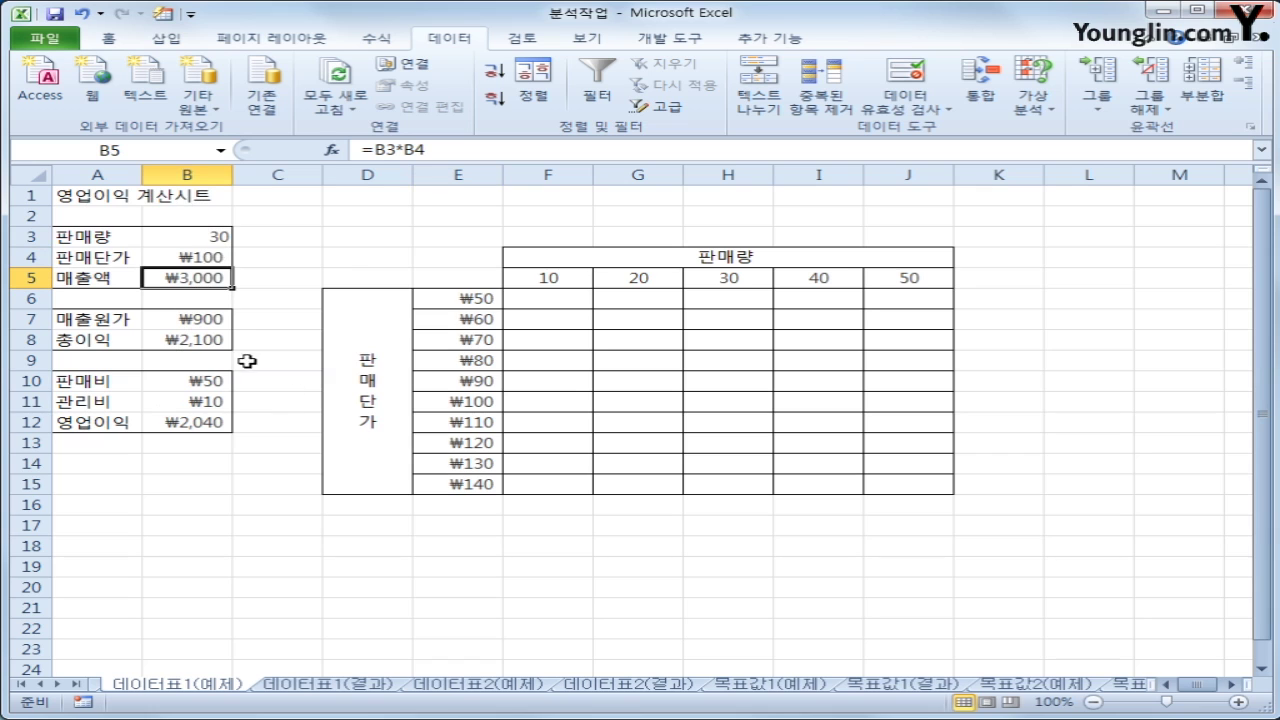
pyautogui.click(217, 322)
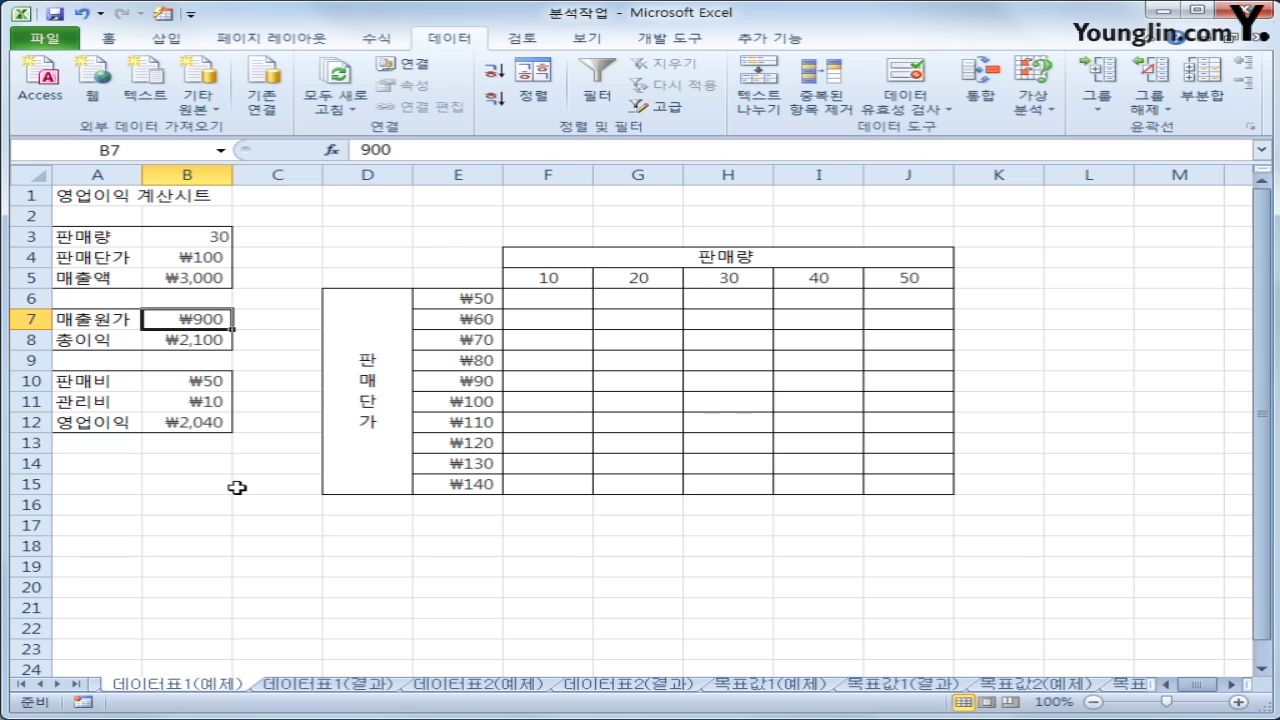
pyautogui.click(185, 342)
pyautogui.click(207, 282)
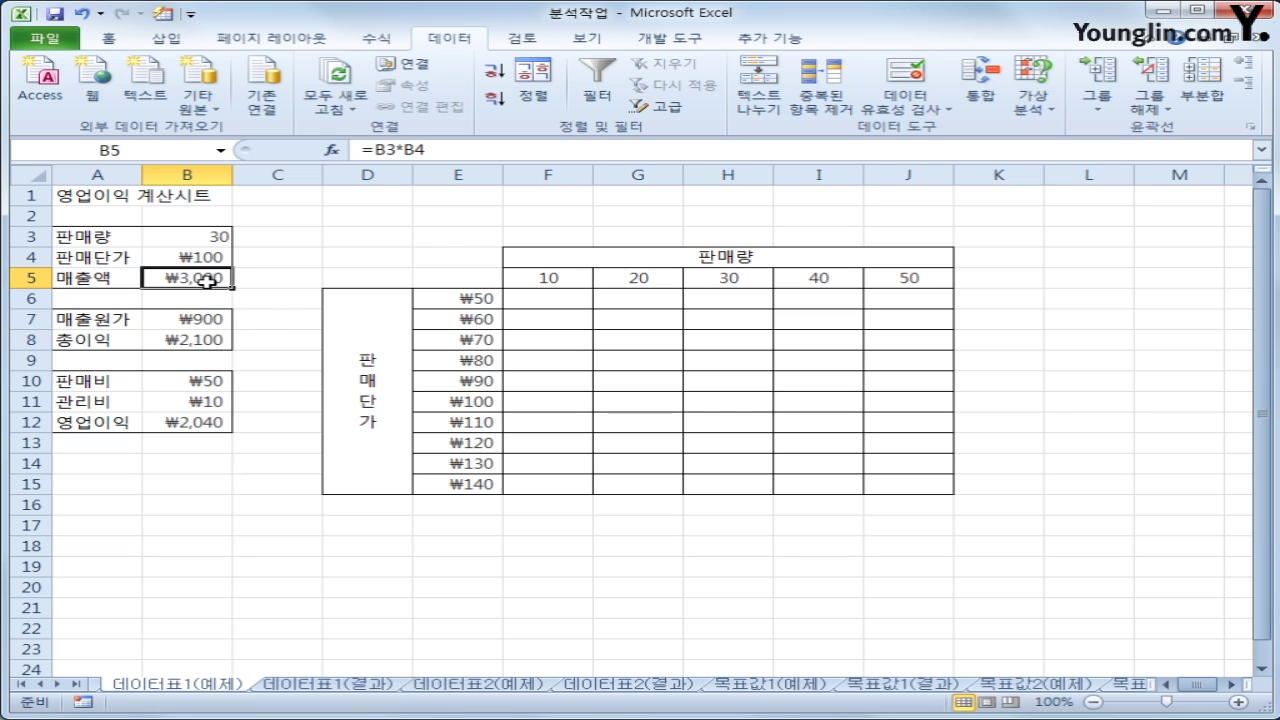
pyautogui.click(207, 318)
pyautogui.click(198, 338)
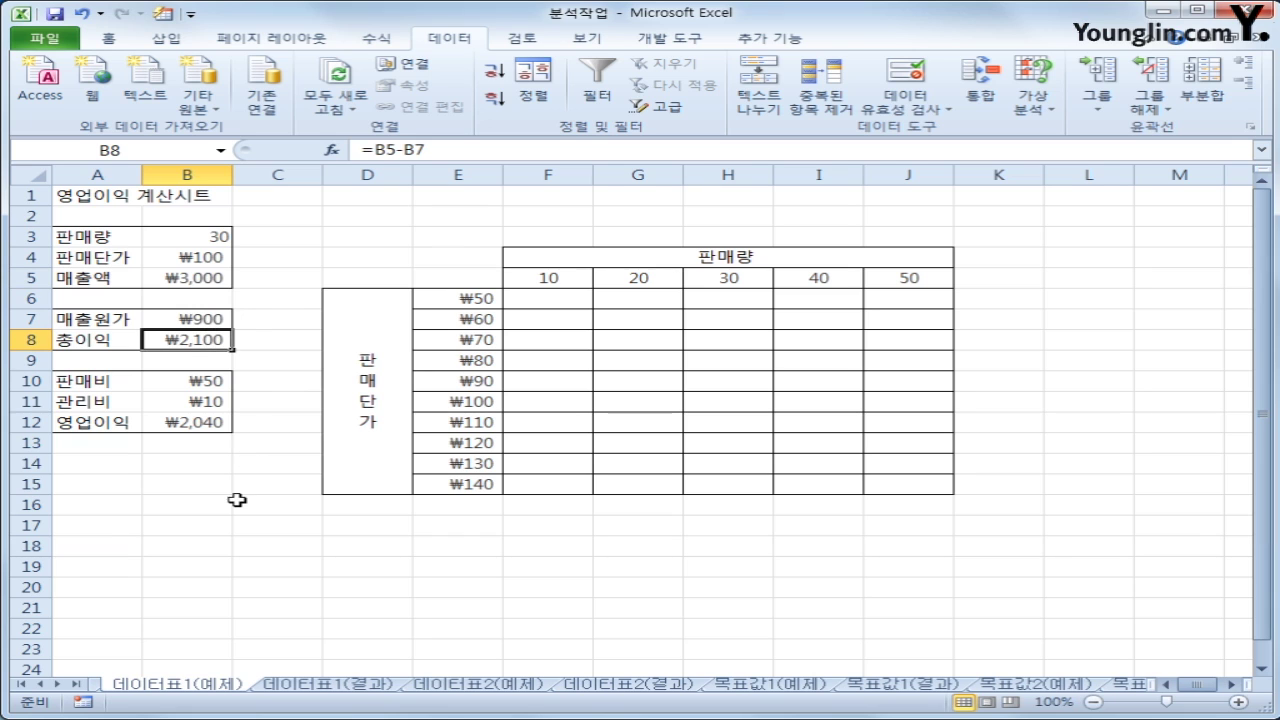
pyautogui.click(200, 381)
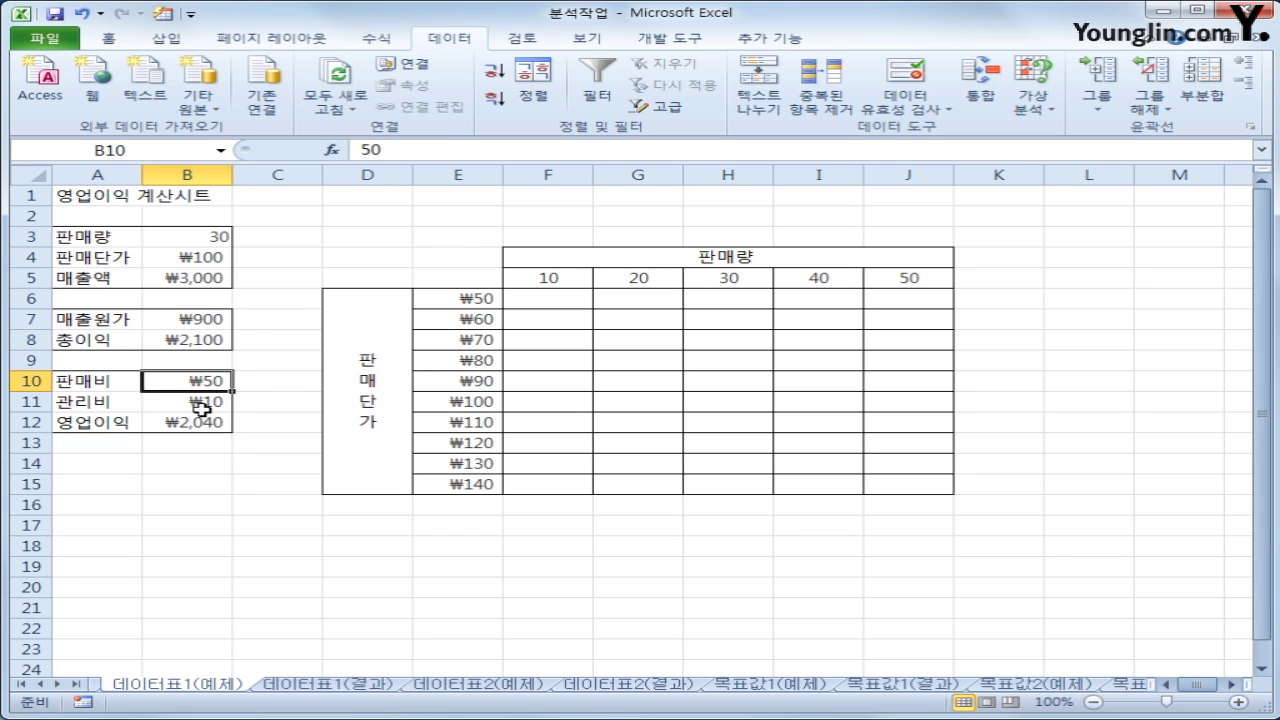
pyautogui.click(200, 401)
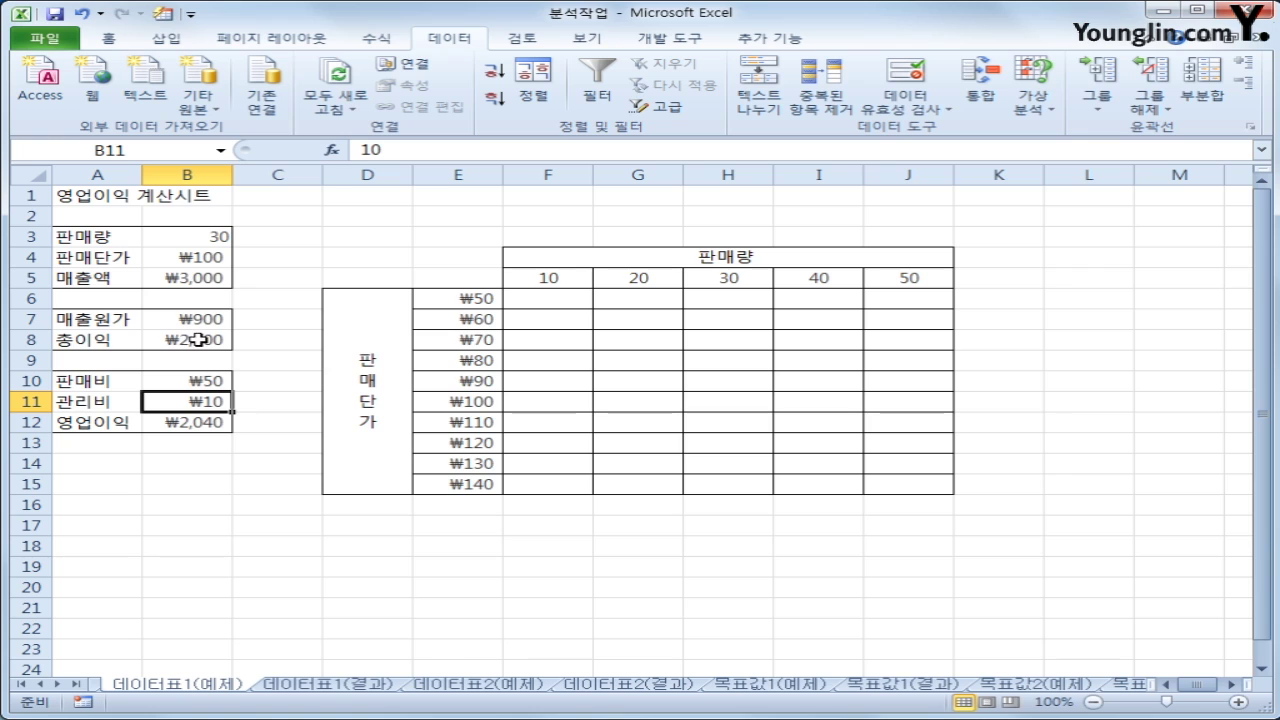
pyautogui.click(207, 422)
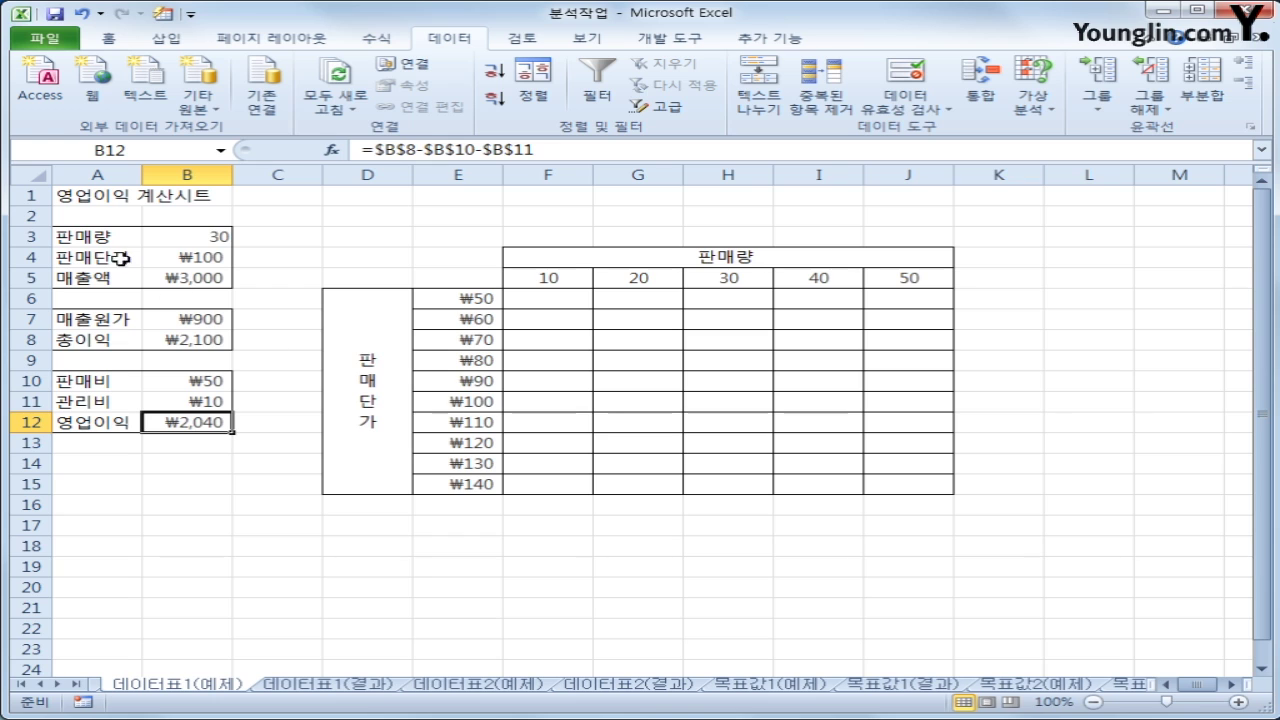
# Review how the sales volume in B3 corresponds to the volumes in F5:J5 and feeds the operating profit in B12.
pyautogui.click(189, 234)
pyautogui.click(549, 282)
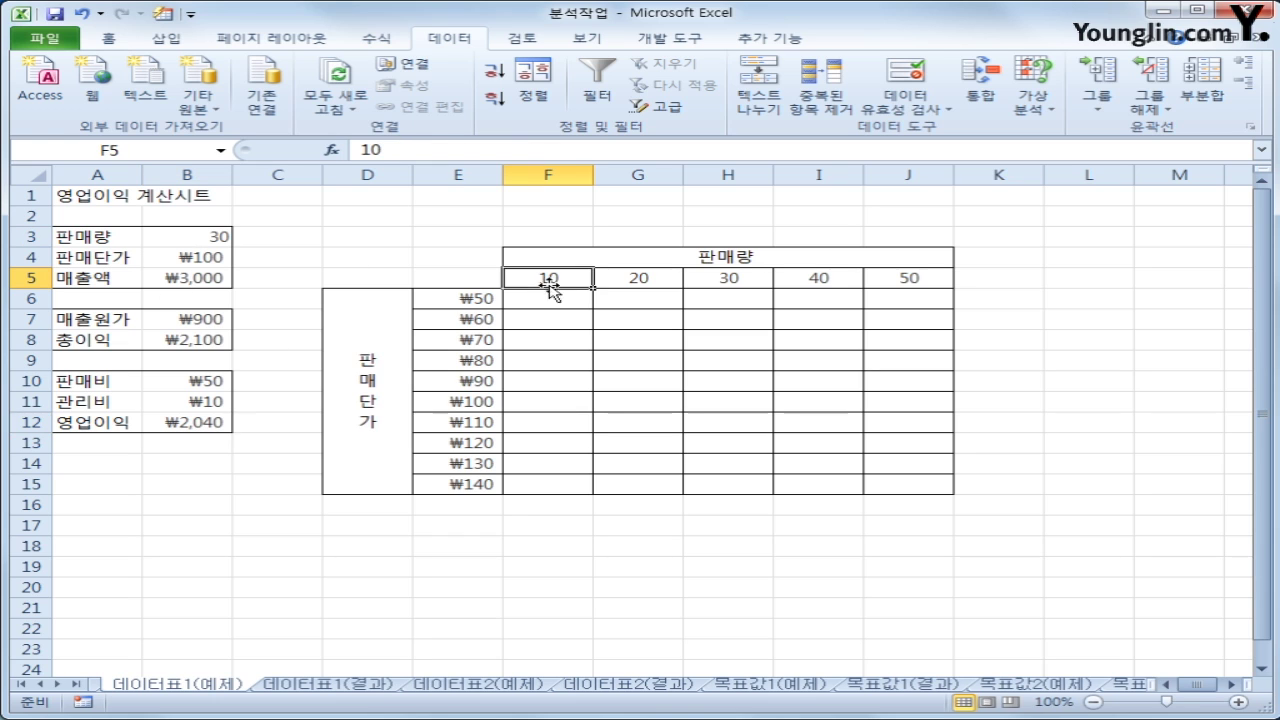
pyautogui.click(626, 272)
pyautogui.click(710, 276)
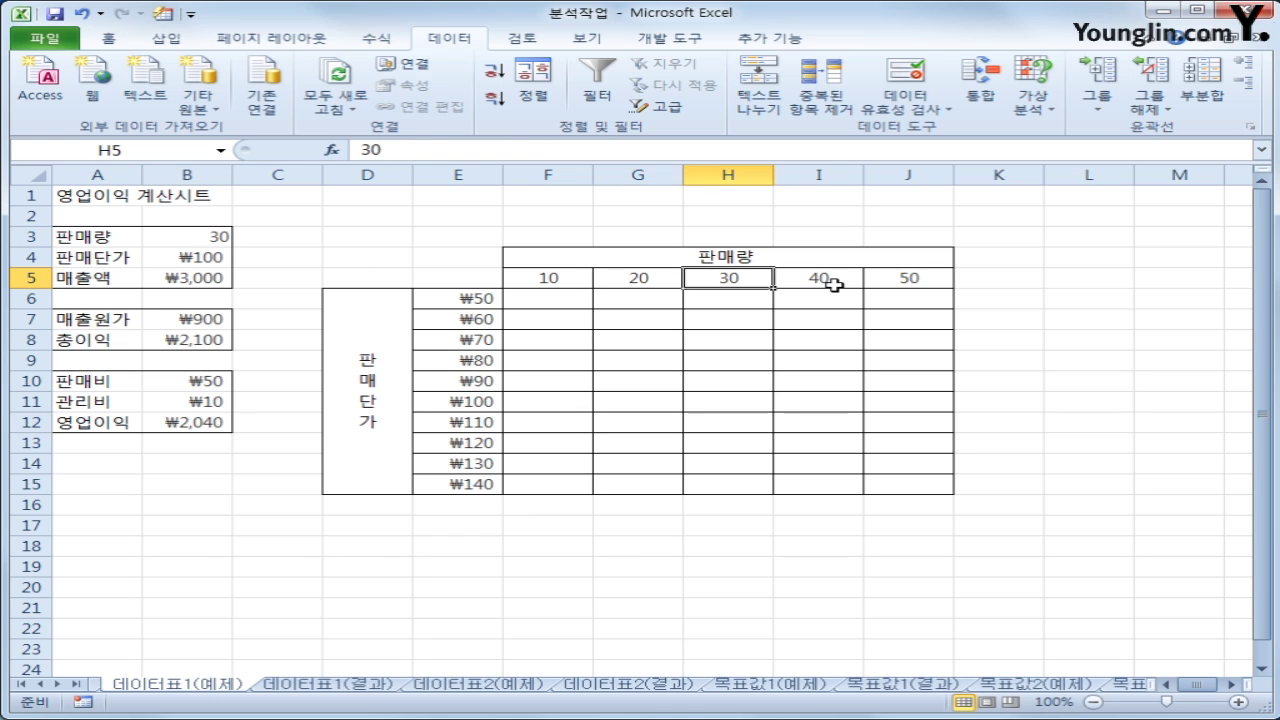
pyautogui.click(834, 280)
pyautogui.click(874, 285)
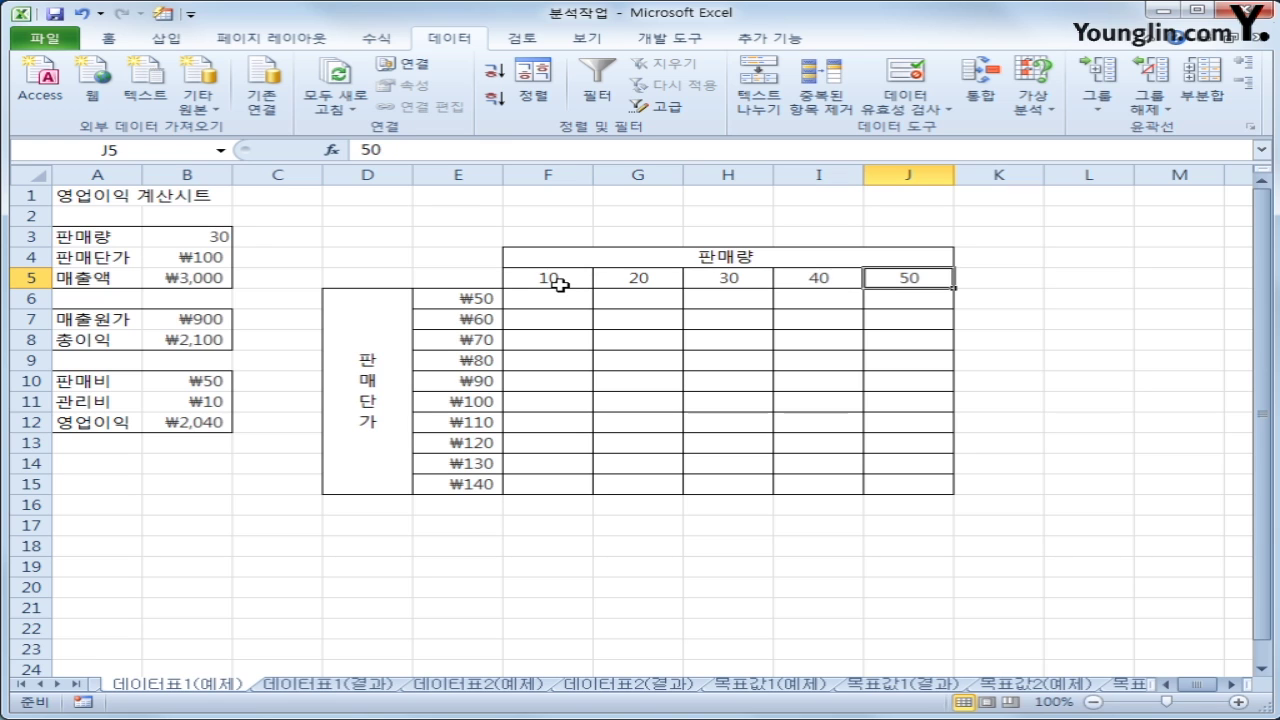
pyautogui.click(222, 240)
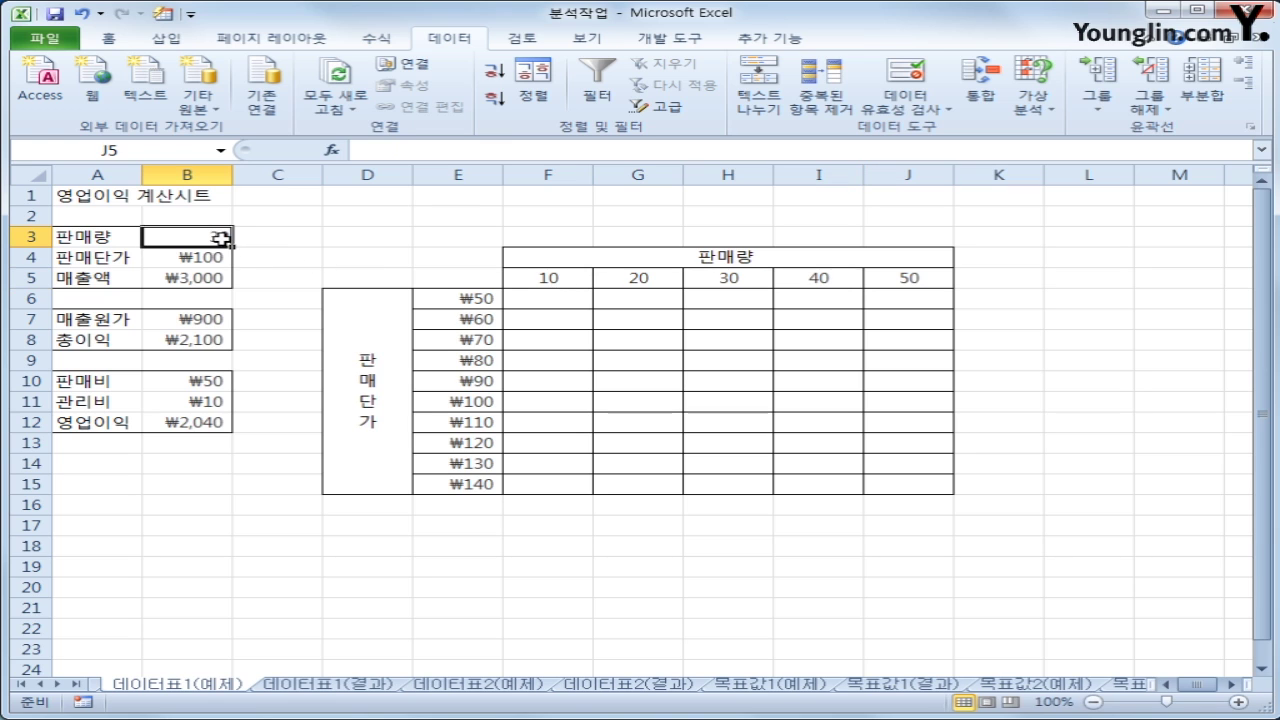
pyautogui.click(214, 420)
pyautogui.click(218, 240)
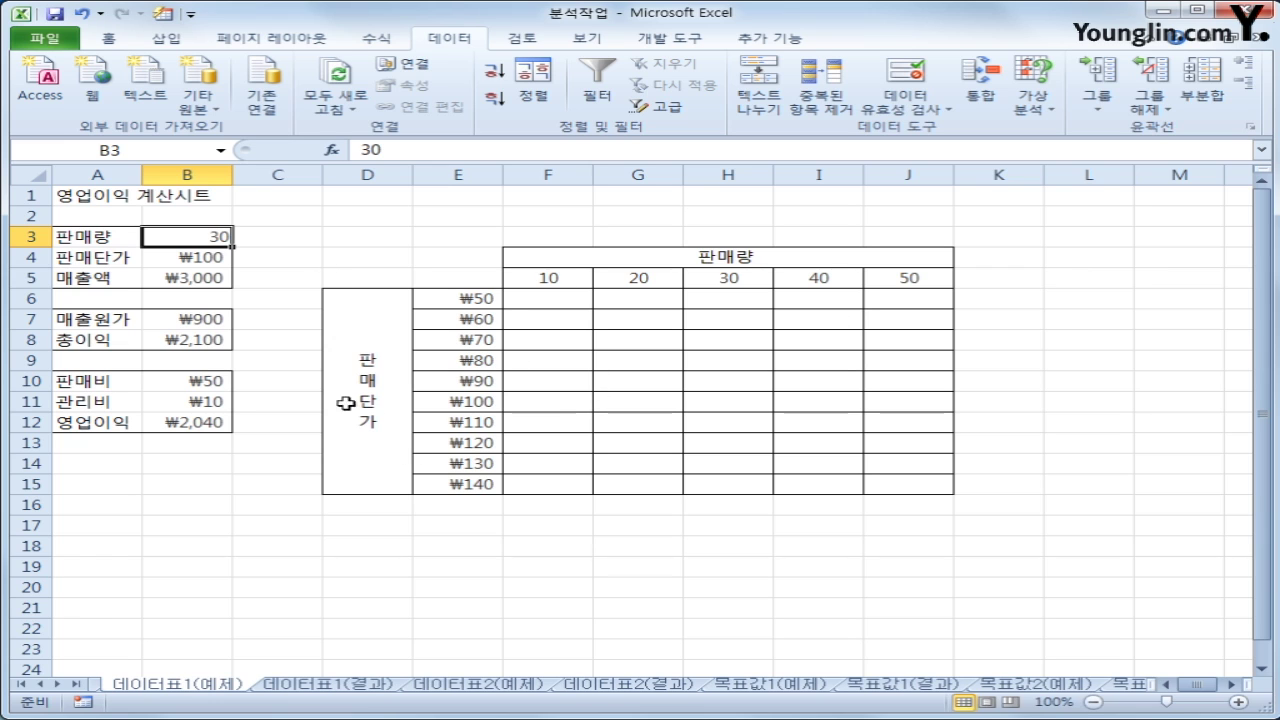
# Review how the unit price in B4 corresponds to the prices in E6:E15 and relates to the operating profit in B12.
pyautogui.click(186, 265)
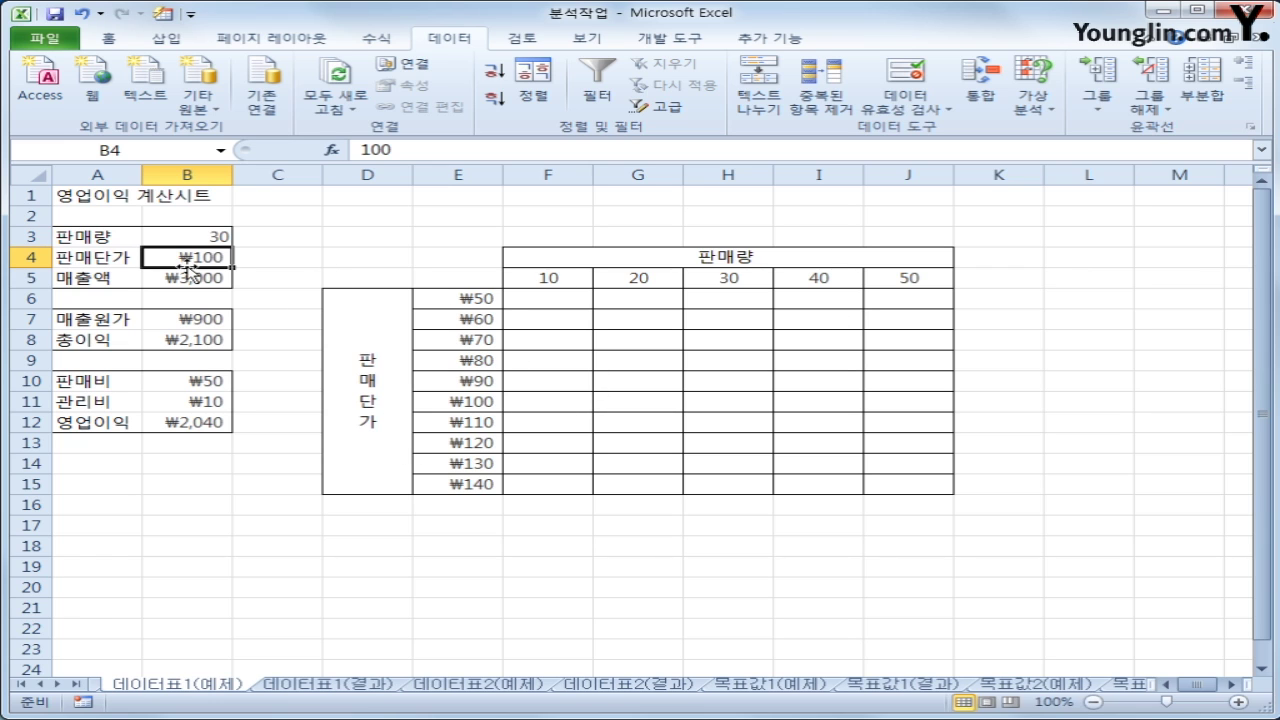
pyautogui.click(456, 302)
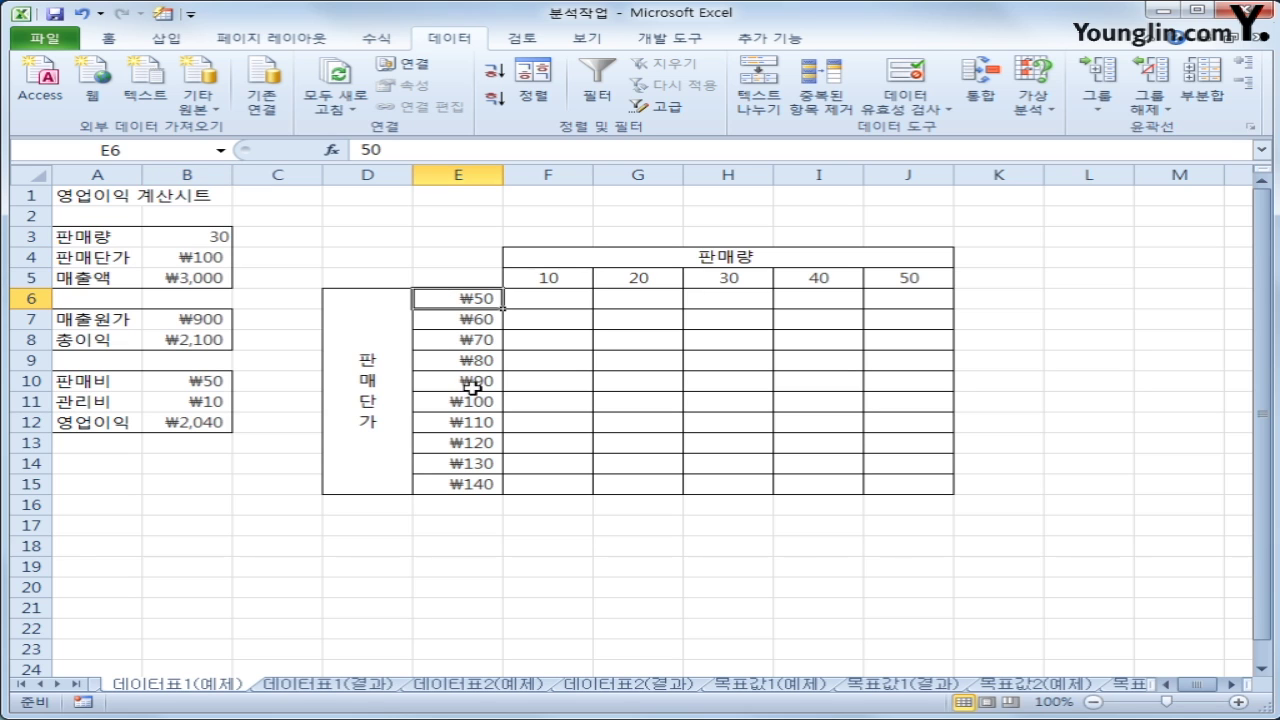
pyautogui.click(466, 486)
pyautogui.moveTo(472, 300); pyautogui.dragTo(472, 478)
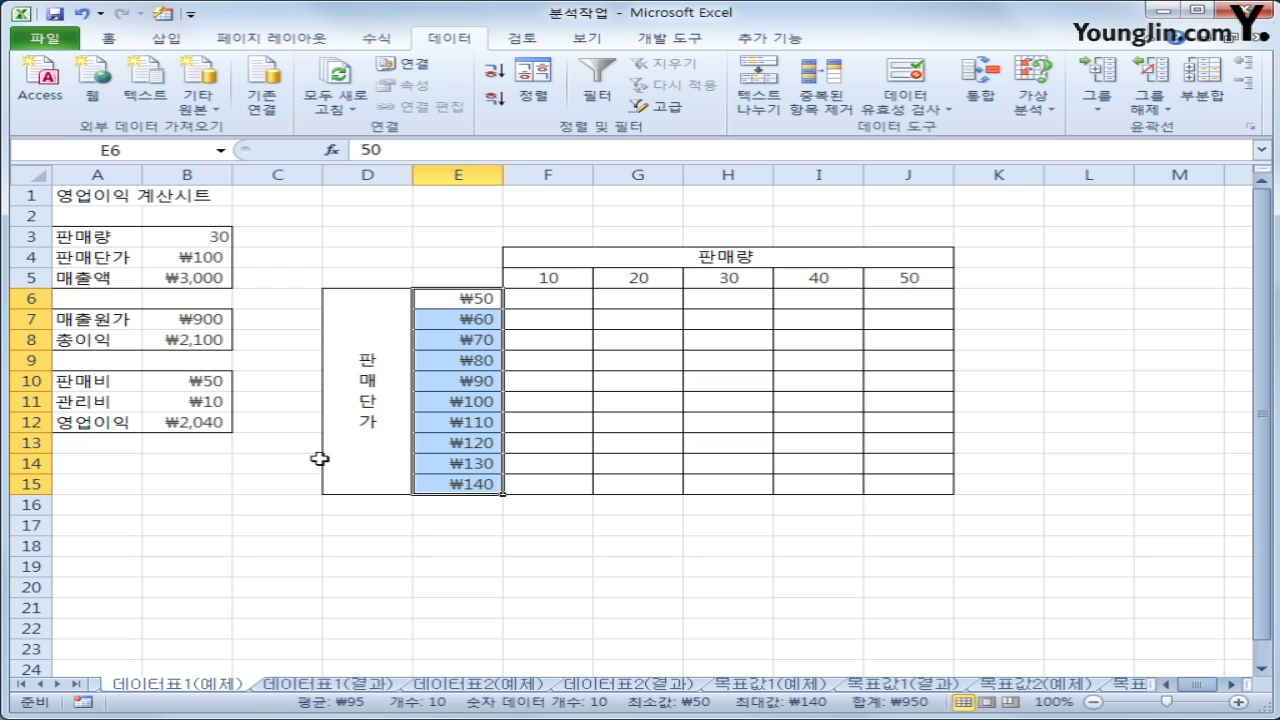
pyautogui.click(220, 422)
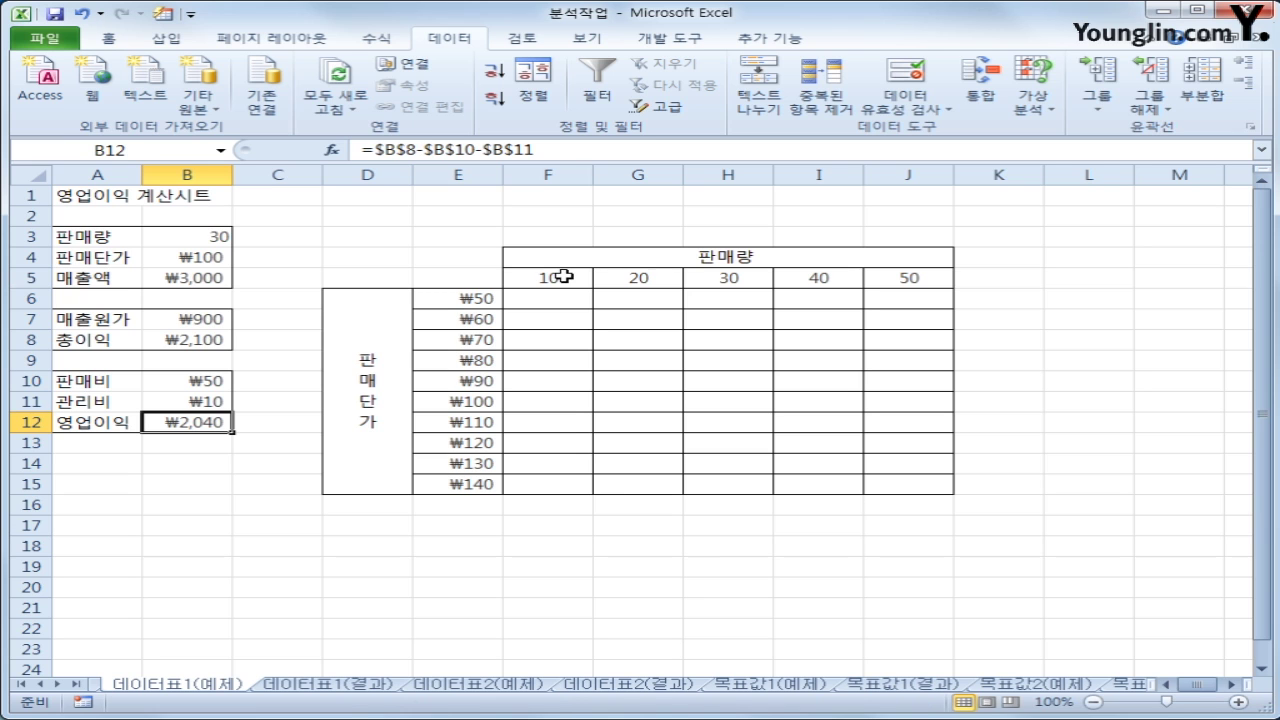
pyautogui.moveTo(560, 278); pyautogui.dragTo(885, 278)
pyautogui.moveTo(471, 298); pyautogui.dragTo(486, 482)
# Enter the formula =B12 in cell E5 to link the grid's corner to the operating profit.
pyautogui.click(468, 279)
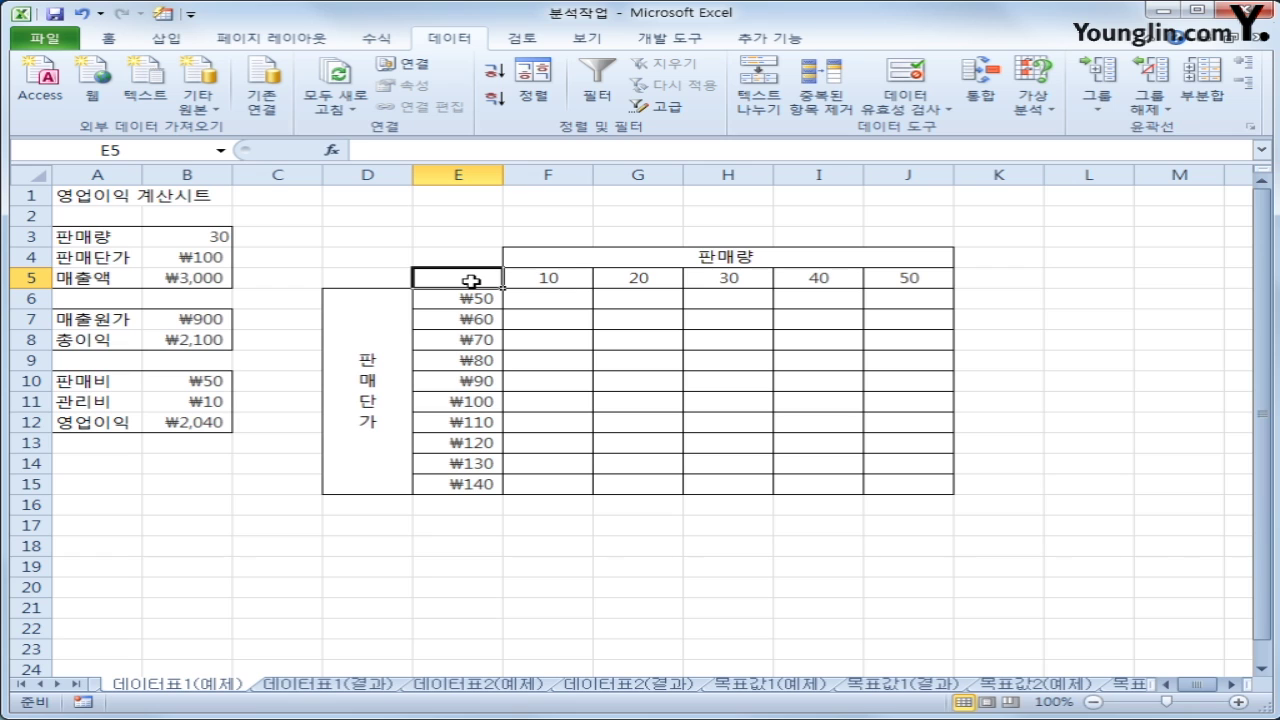
pyautogui.write('=')
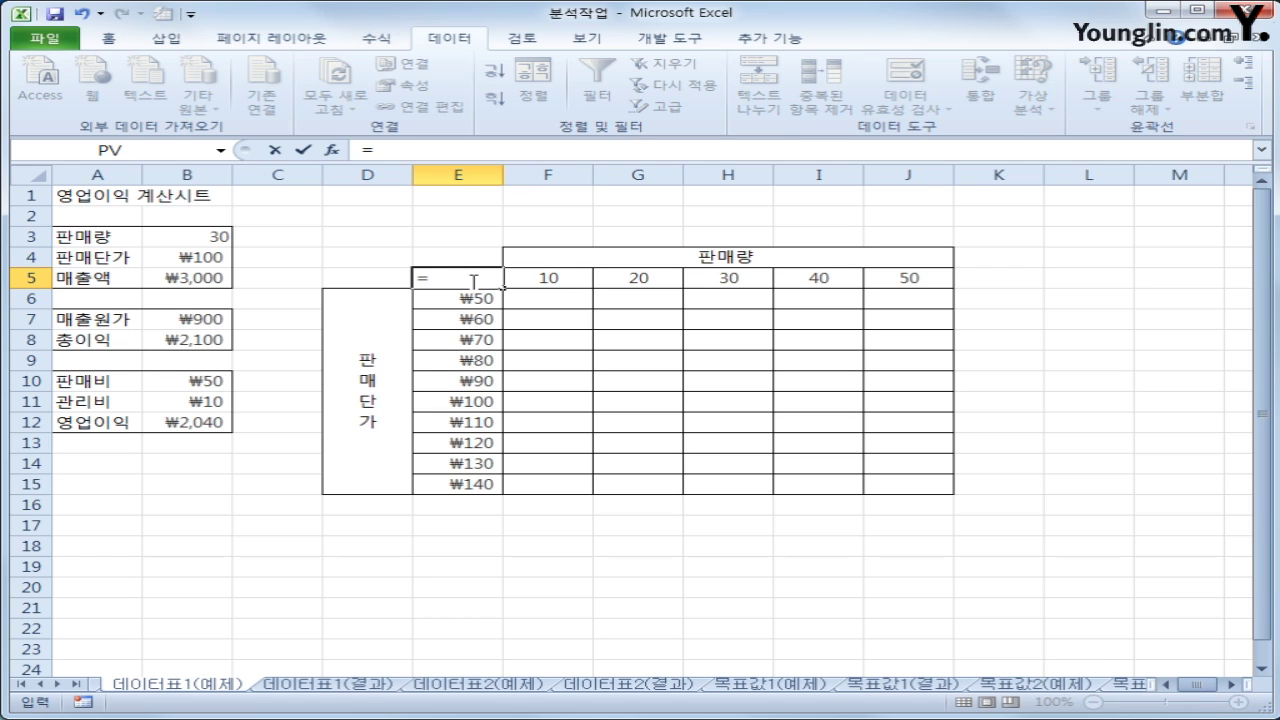
pyautogui.click(206, 419)
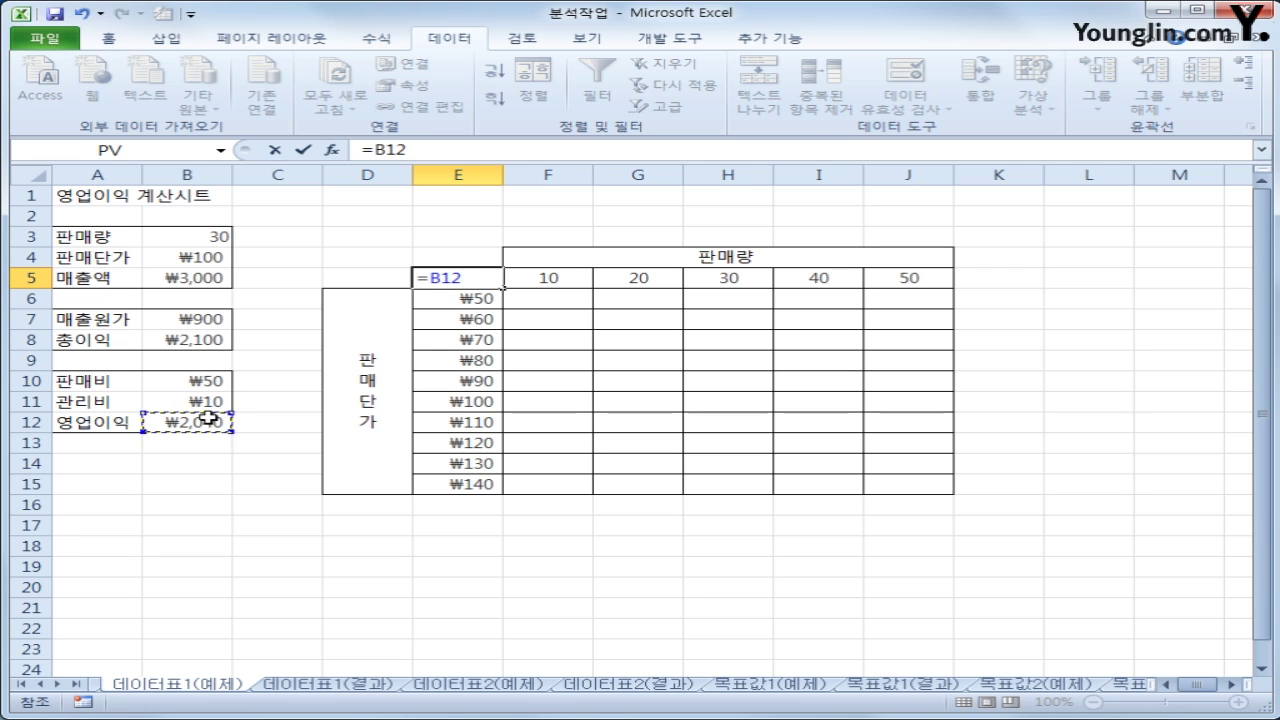
pyautogui.press('Return')
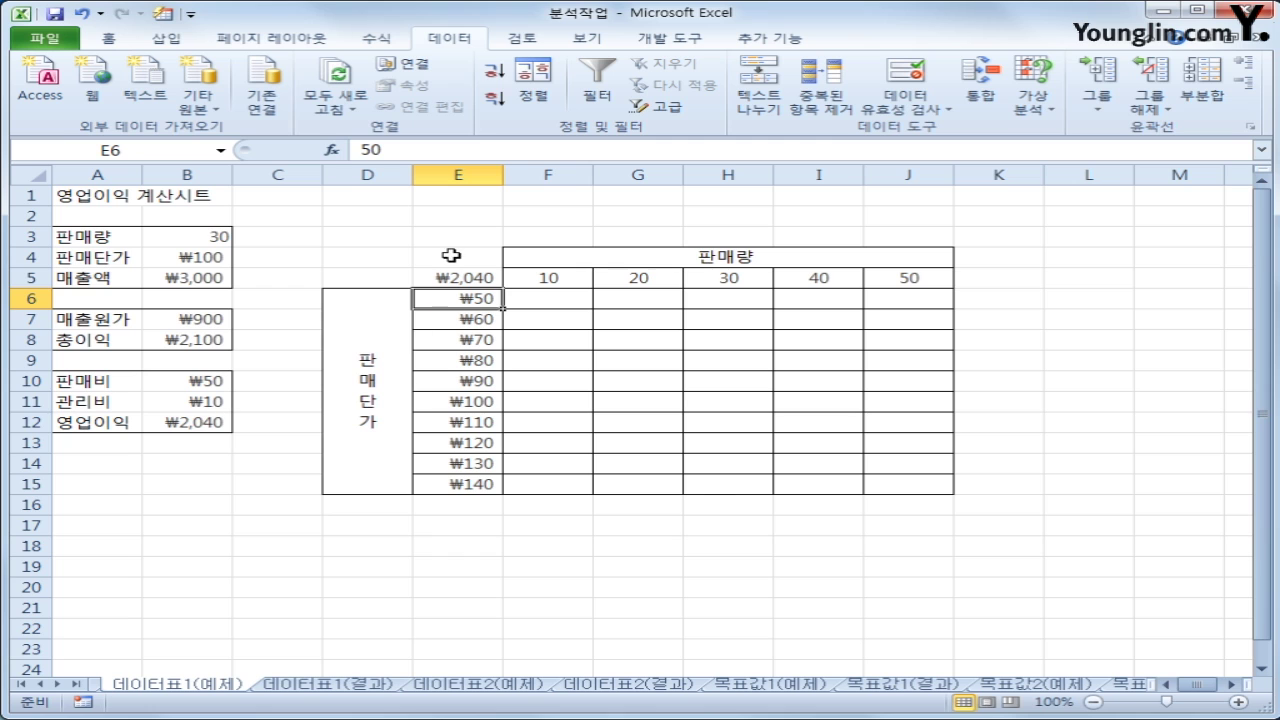
# Create a what-if data table over E5:J15 with row input cell $B$3 and column input cell $B$4.
pyautogui.moveTo(445, 277); pyautogui.dragTo(897, 489)
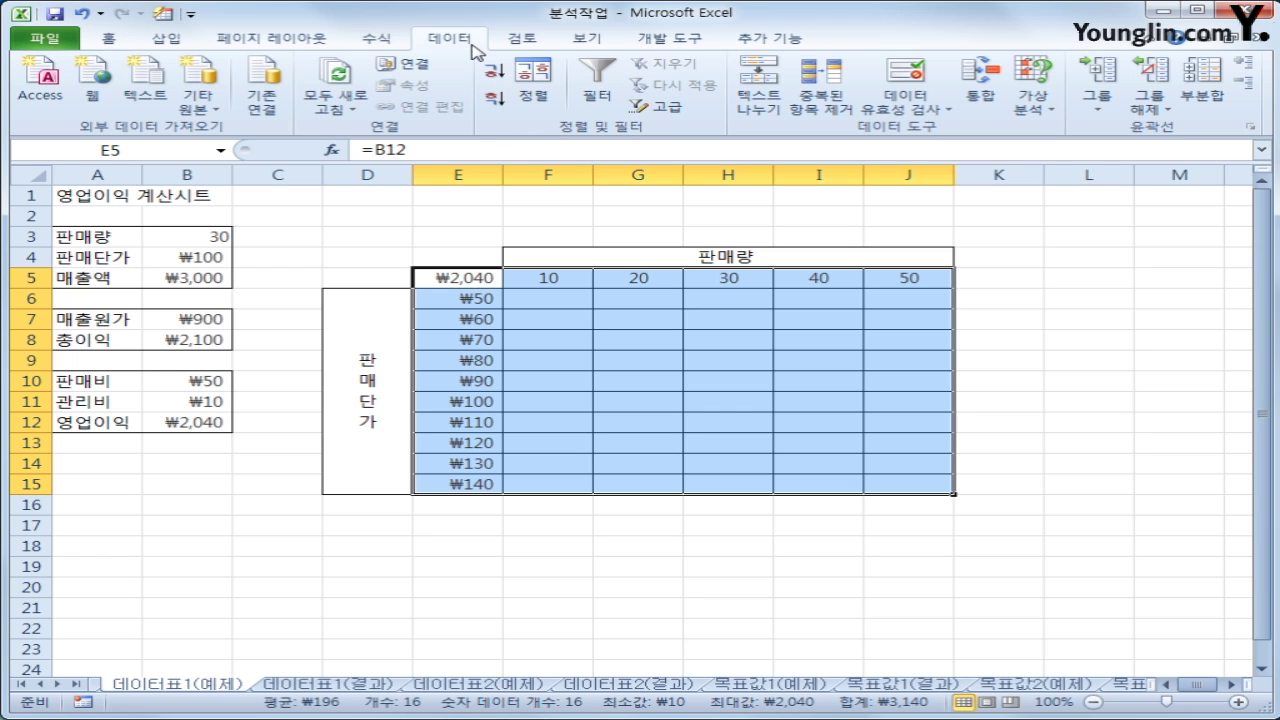
pyautogui.click(1033, 105)
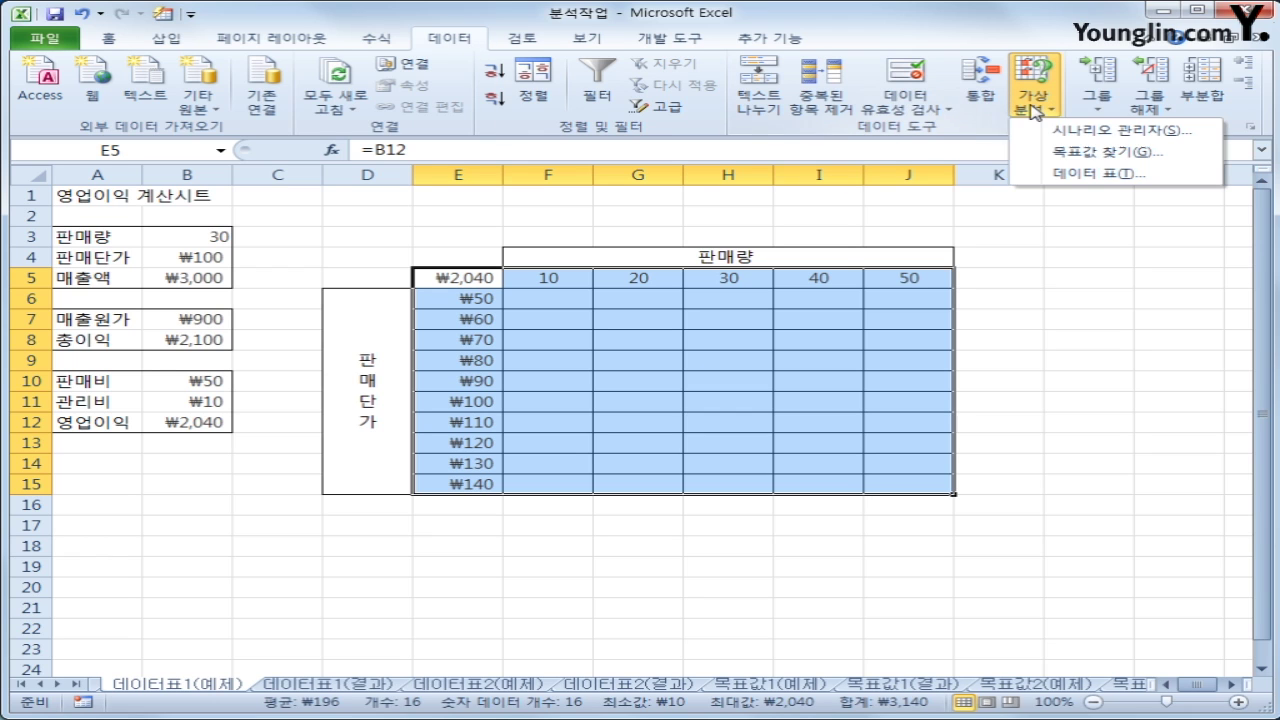
pyautogui.click(1078, 176)
pyautogui.moveTo(888, 284); pyautogui.dragTo(724, 374)
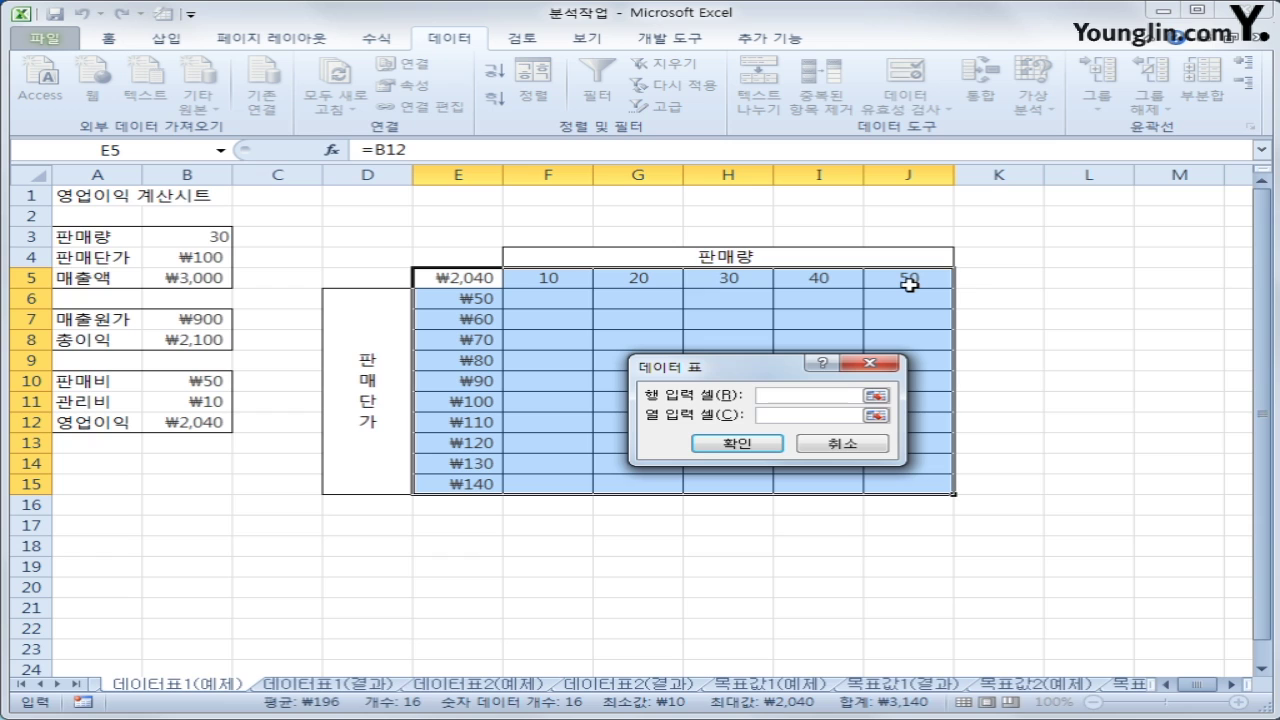
pyautogui.click(215, 240)
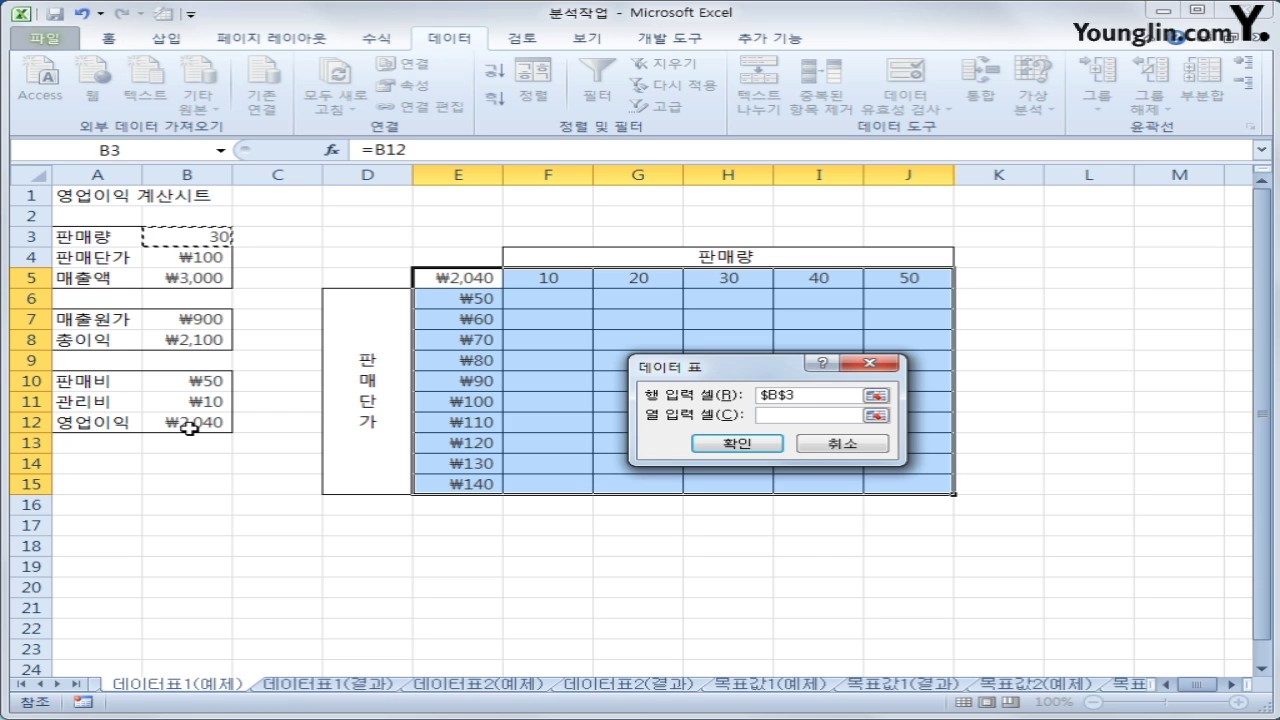
pyautogui.click(766, 416)
pyautogui.click(193, 266)
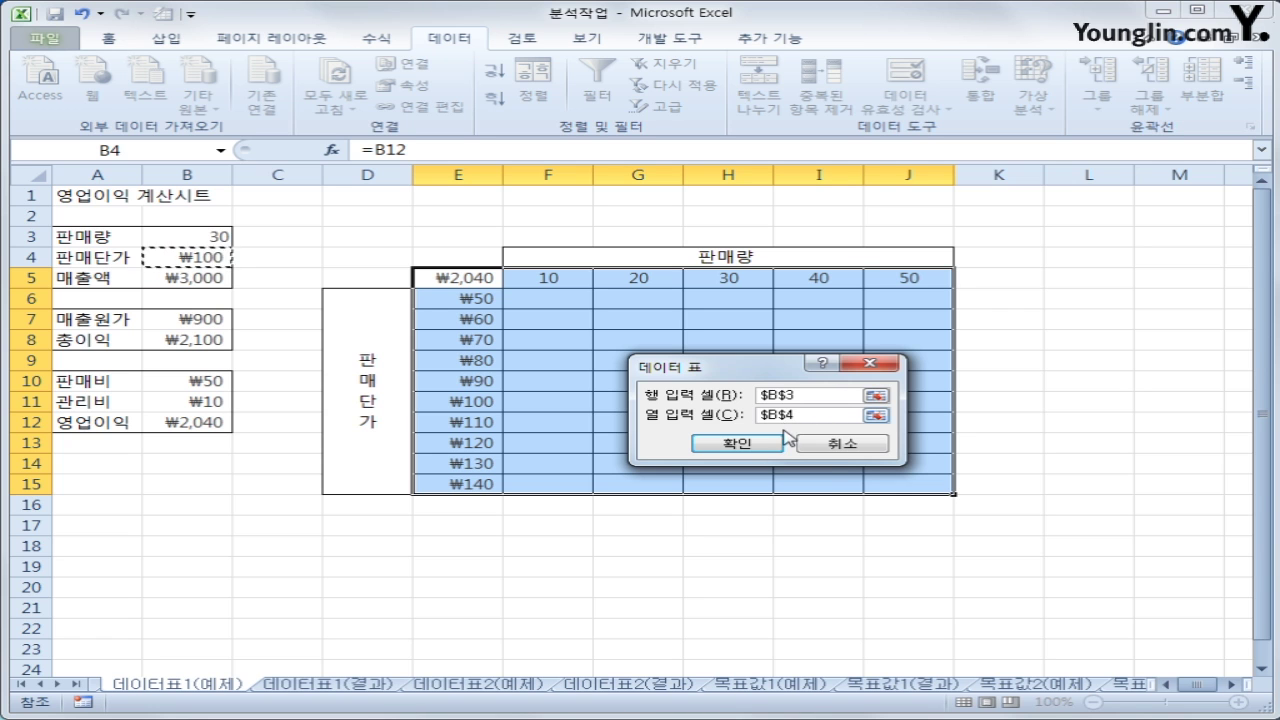
pyautogui.click(772, 441)
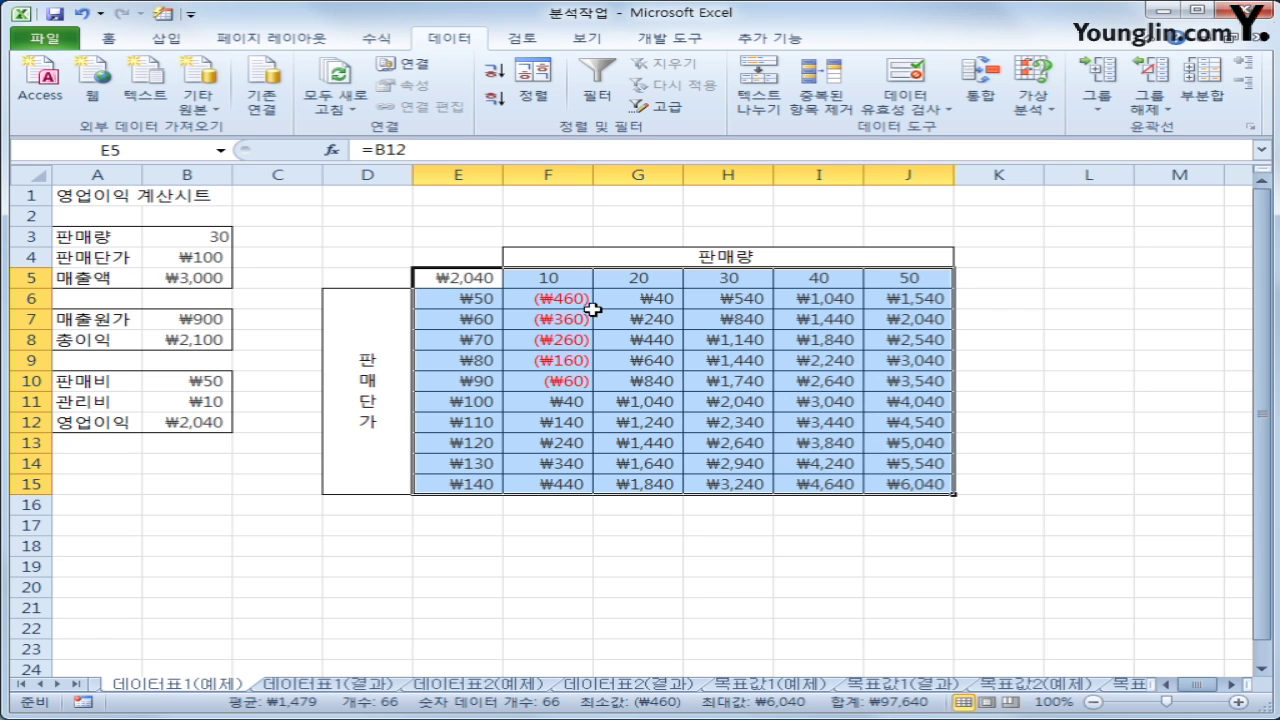
# Check the calculated operating profits and the TABLE formula in F6:J15 against the volume and price headings.
pyautogui.moveTo(572, 300); pyautogui.dragTo(903, 486)
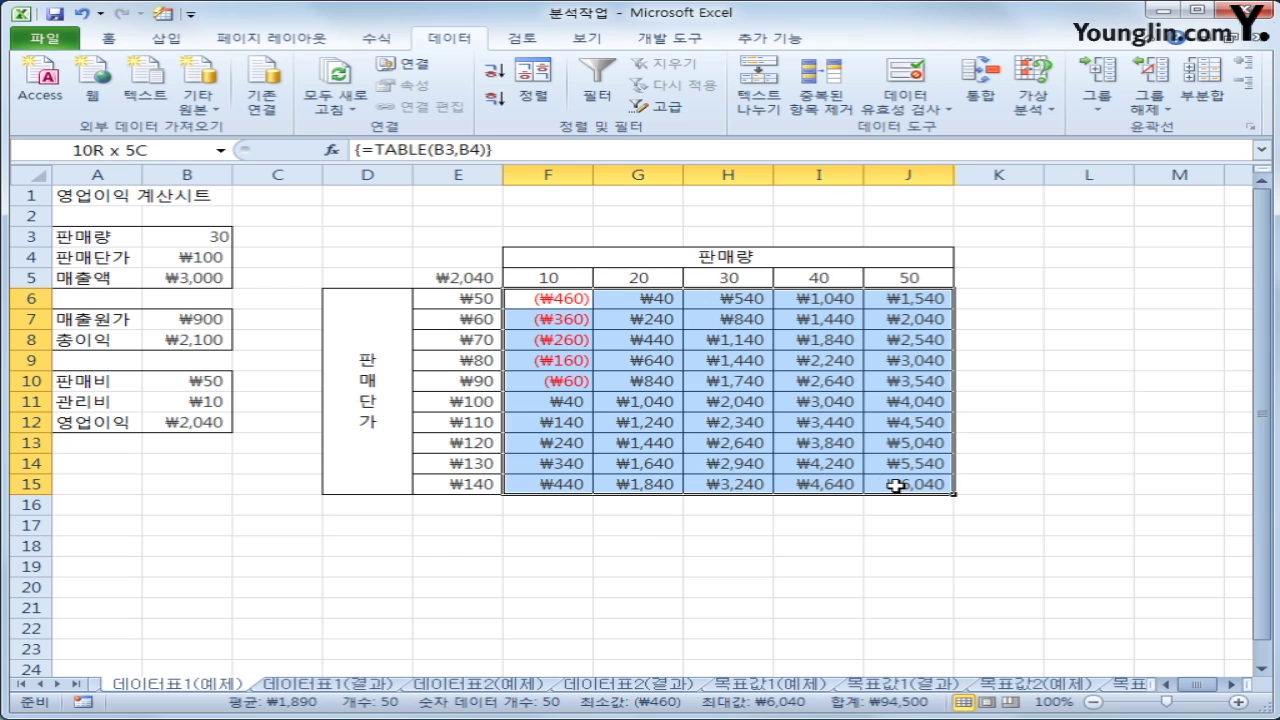
pyautogui.click(581, 282)
pyautogui.click(478, 296)
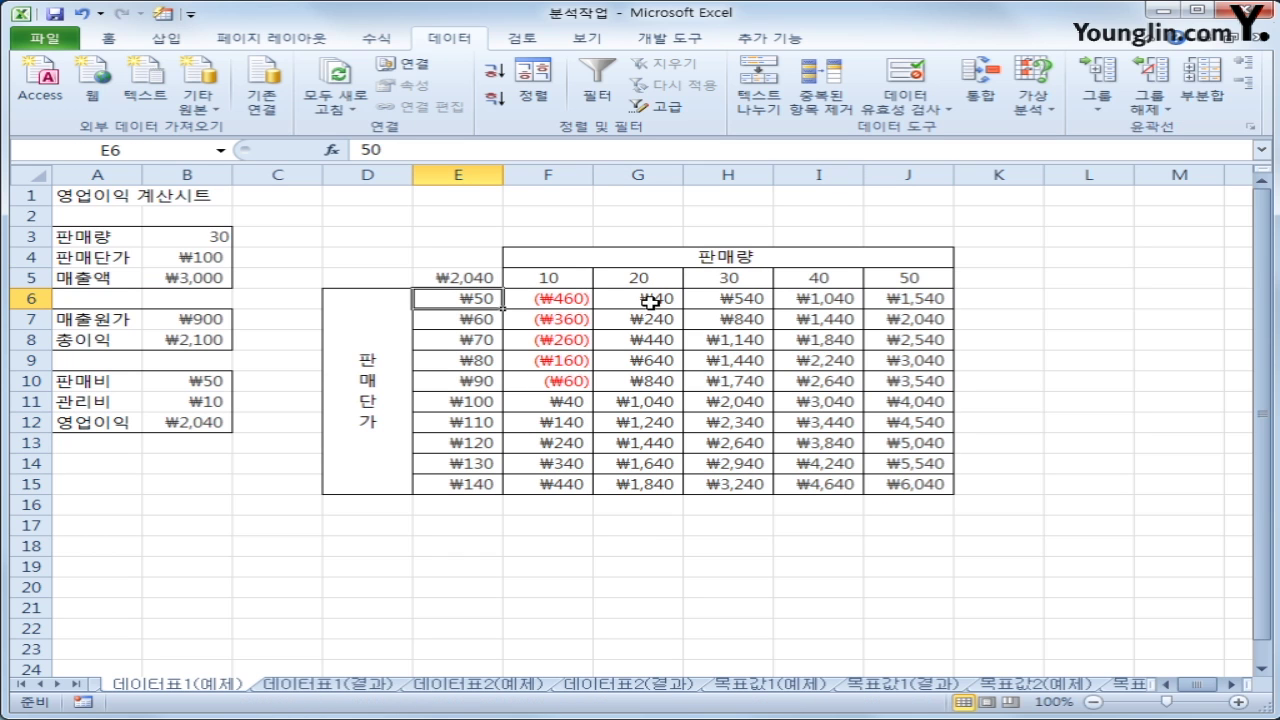
pyautogui.click(672, 432)
pyautogui.click(759, 446)
pyautogui.click(841, 498)
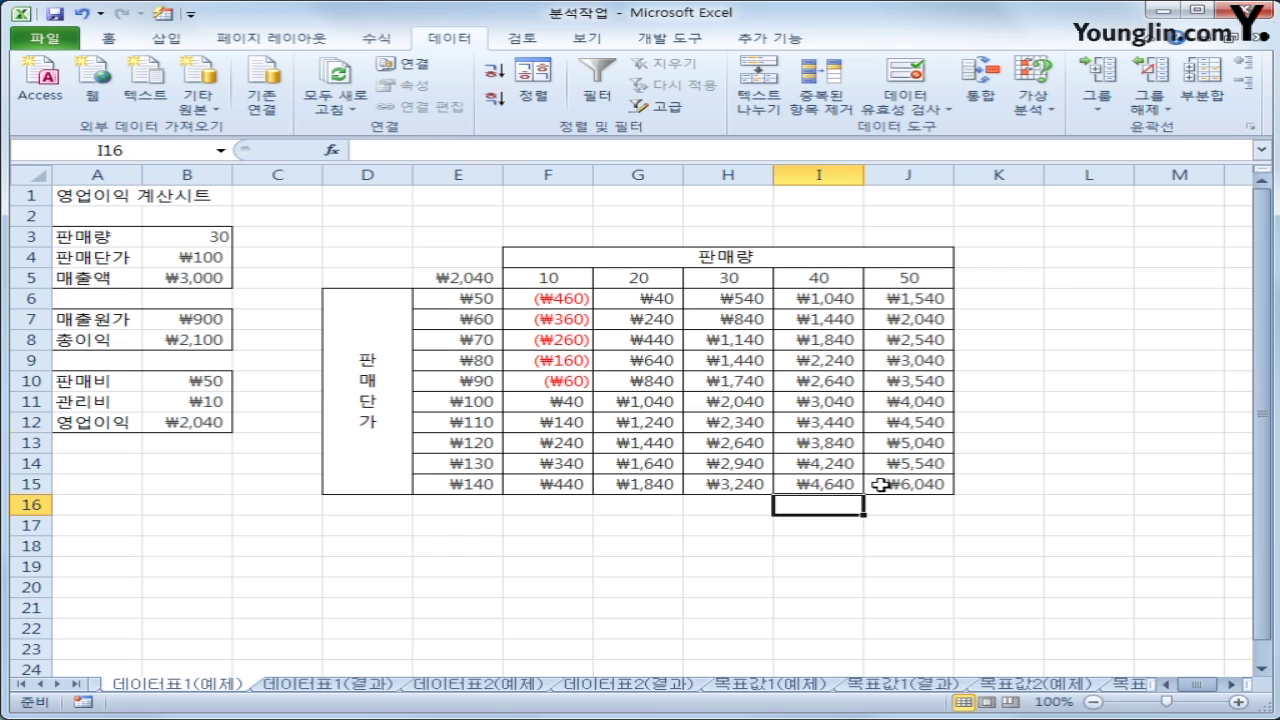
pyautogui.click(881, 486)
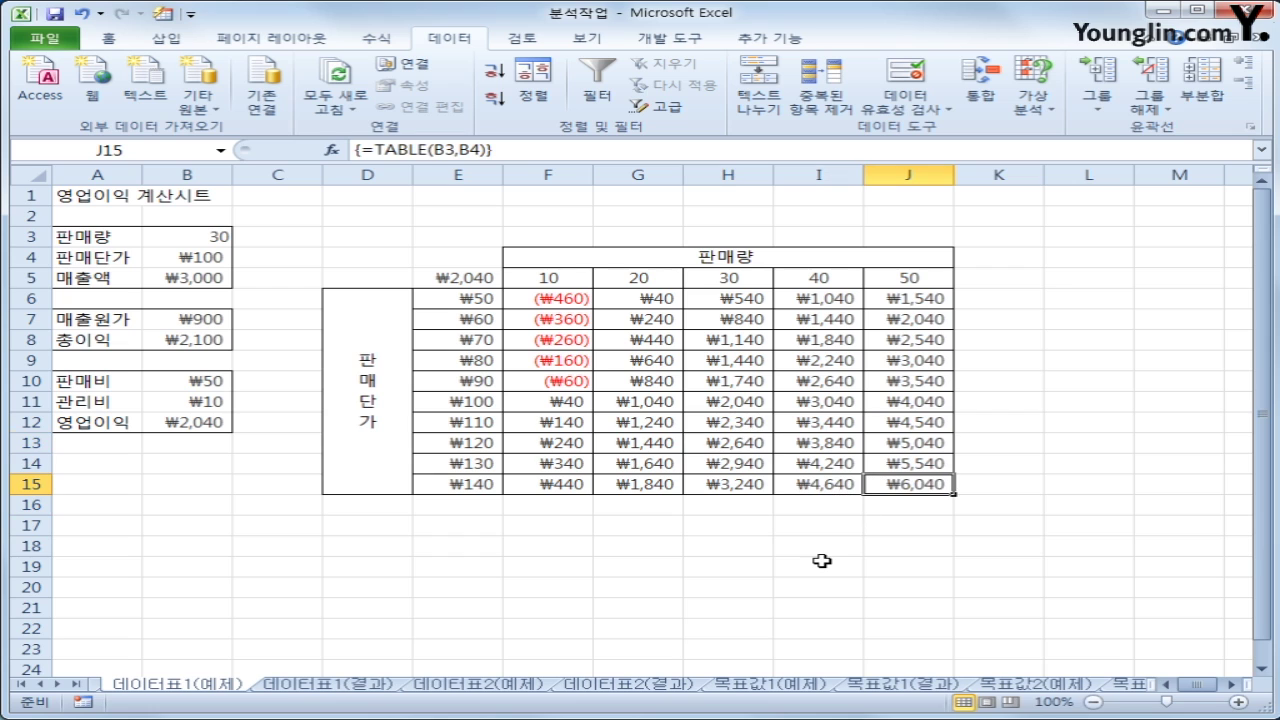
# Recheck the corner formula in E5, and open the 데이터표2(예제) sheet with the loan repayment example.
pyautogui.click(476, 277)
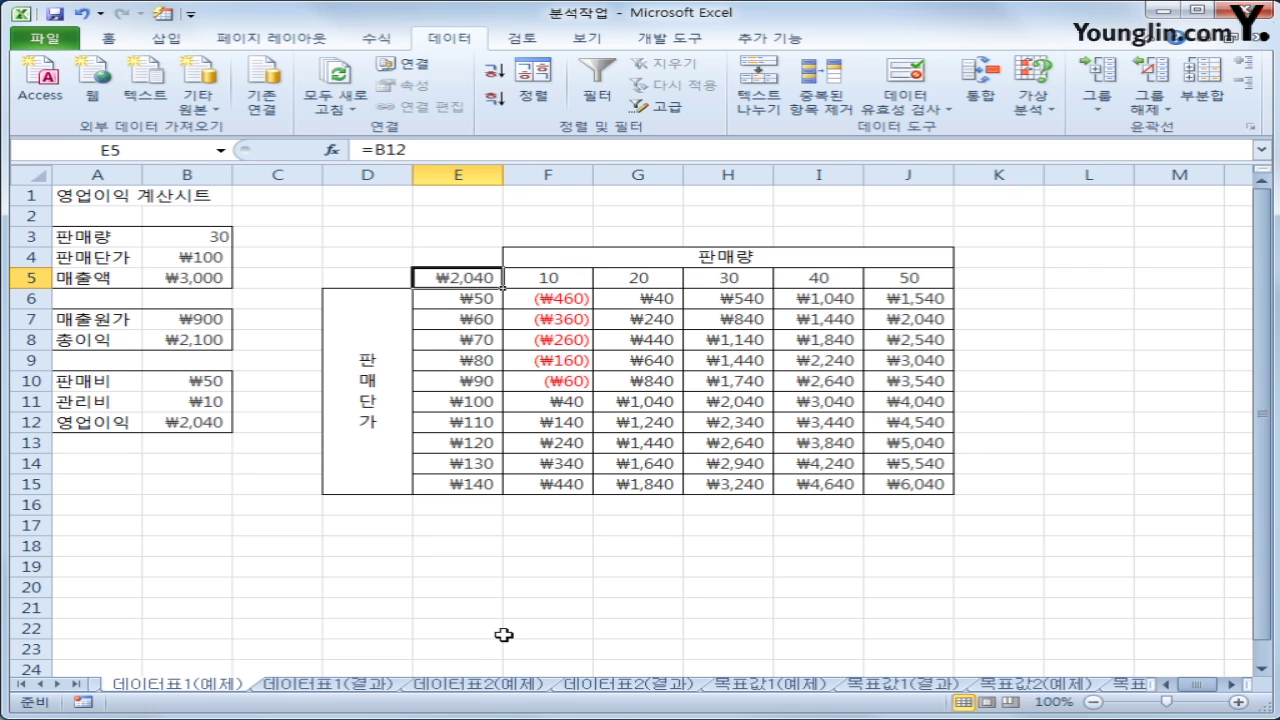
pyautogui.click(390, 686)
pyautogui.click(478, 685)
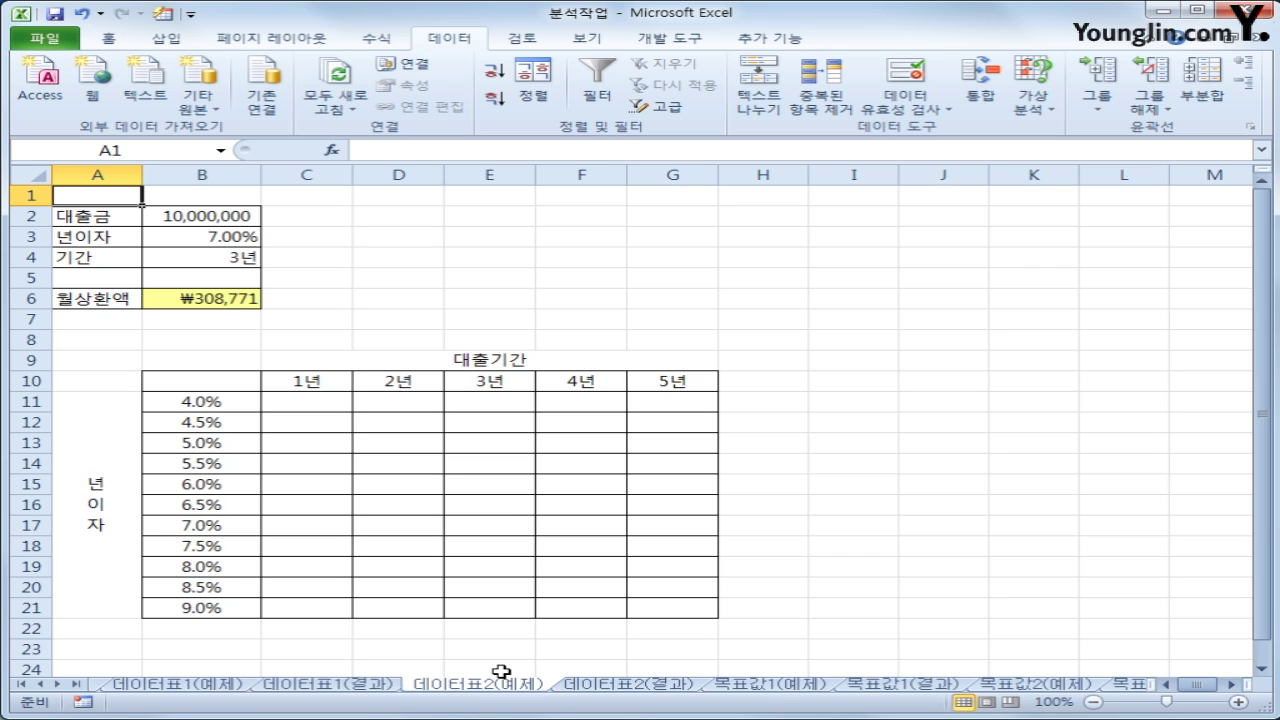
# Review the loan amount, annual interest and term in B2:B4 and the PMT formula for the monthly repayment in B6.
pyautogui.click(210, 215)
pyautogui.click(217, 231)
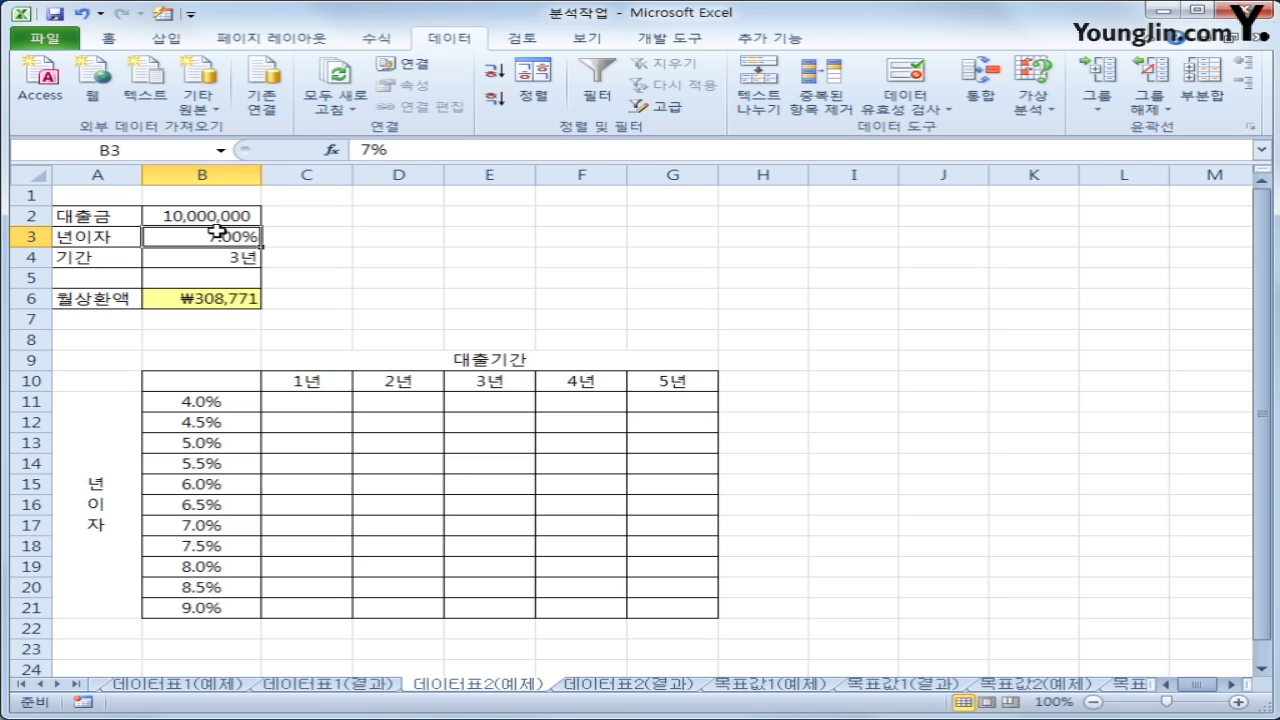
pyautogui.click(226, 257)
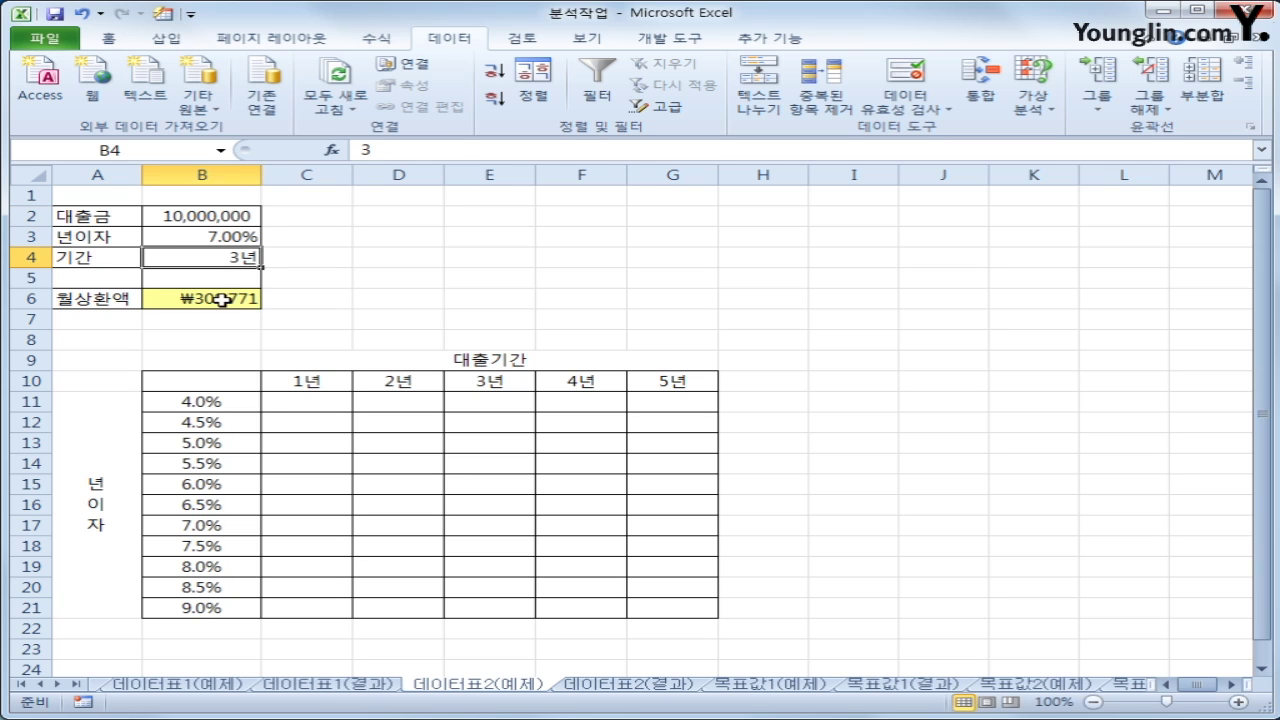
pyautogui.click(222, 298)
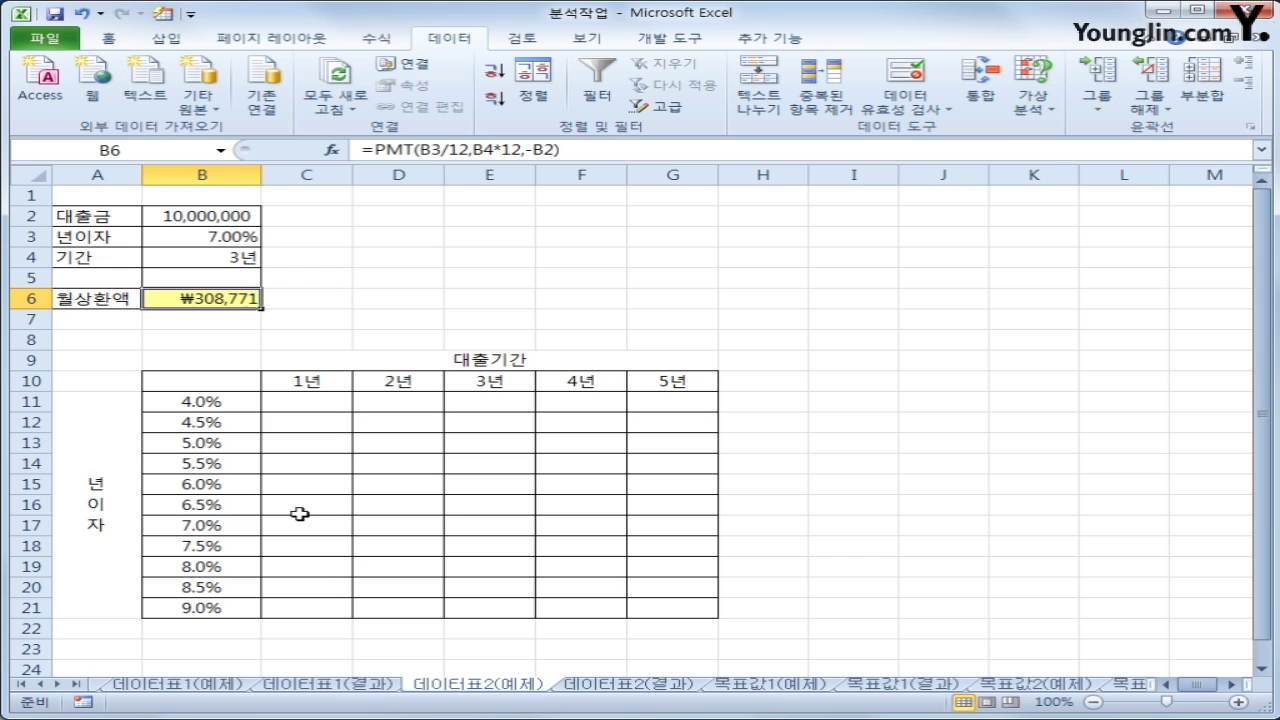
pyautogui.click(229, 260)
pyautogui.click(225, 299)
# Examine the loan term headings in C10:G10 and the annual interest rates in B11:B21 of the empty grid.
pyautogui.click(312, 382)
pyautogui.click(374, 381)
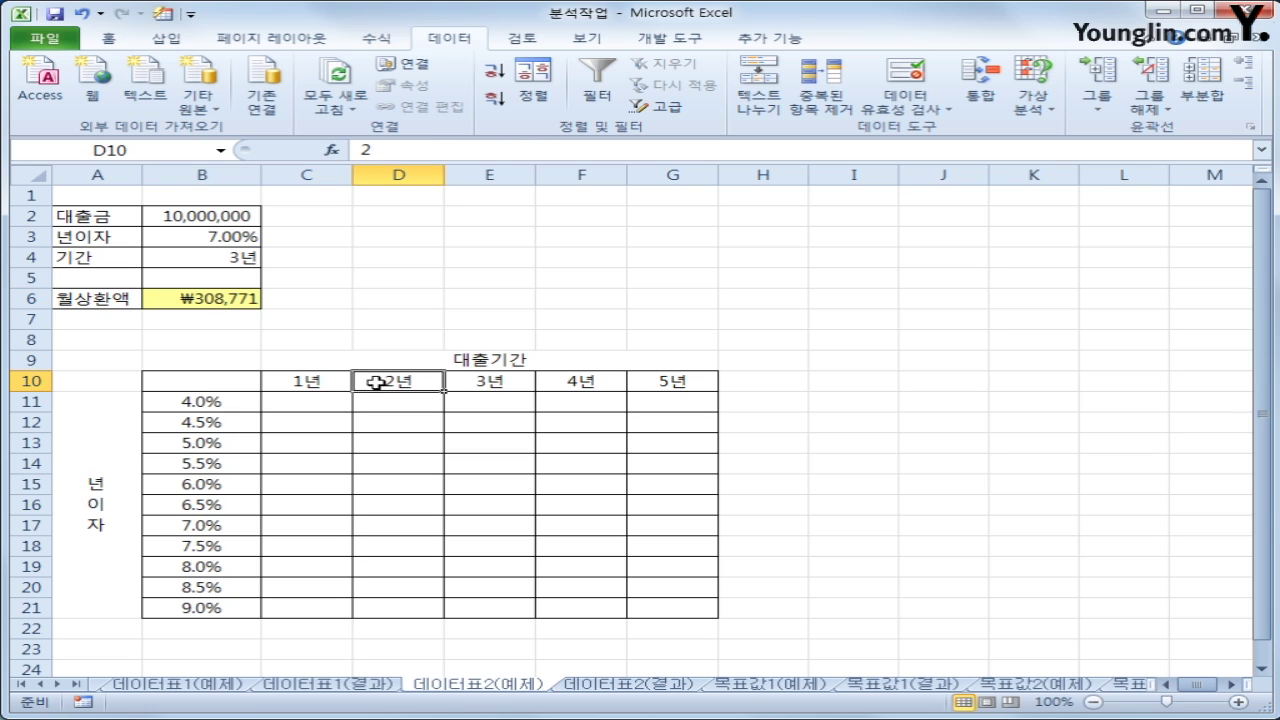
pyautogui.click(468, 381)
pyautogui.click(545, 382)
pyautogui.click(694, 374)
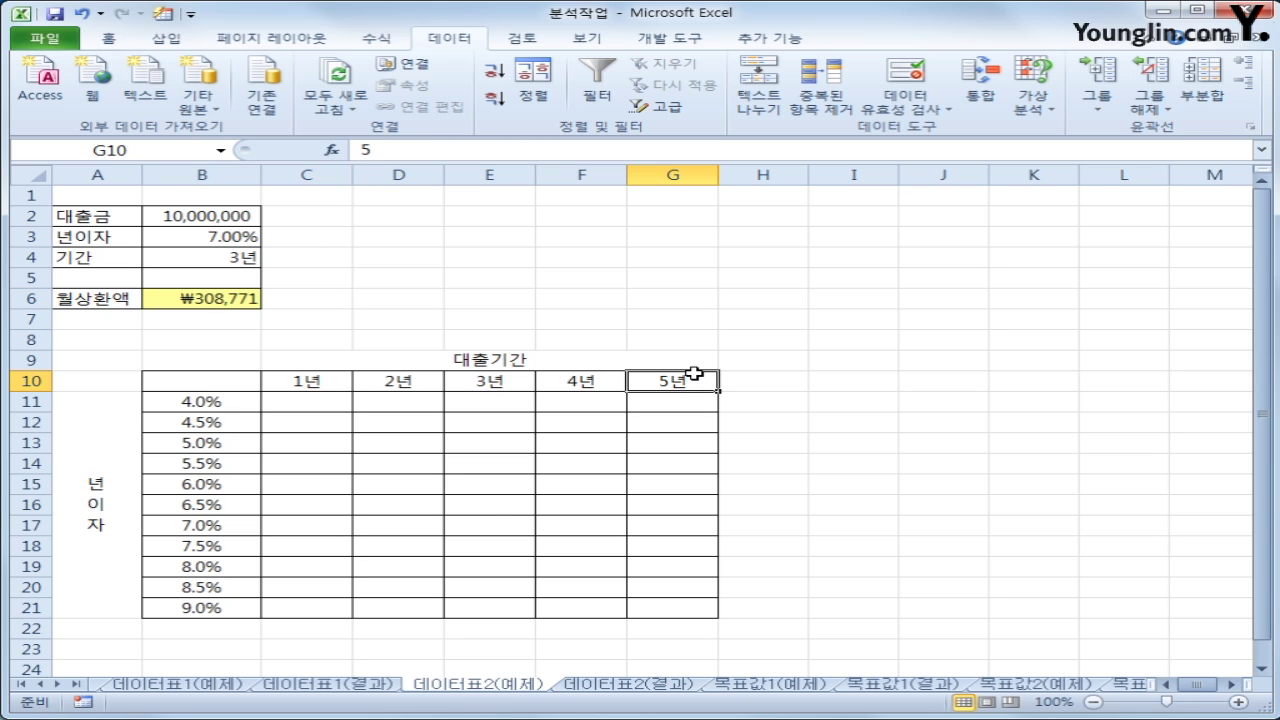
pyautogui.click(242, 405)
pyautogui.click(173, 608)
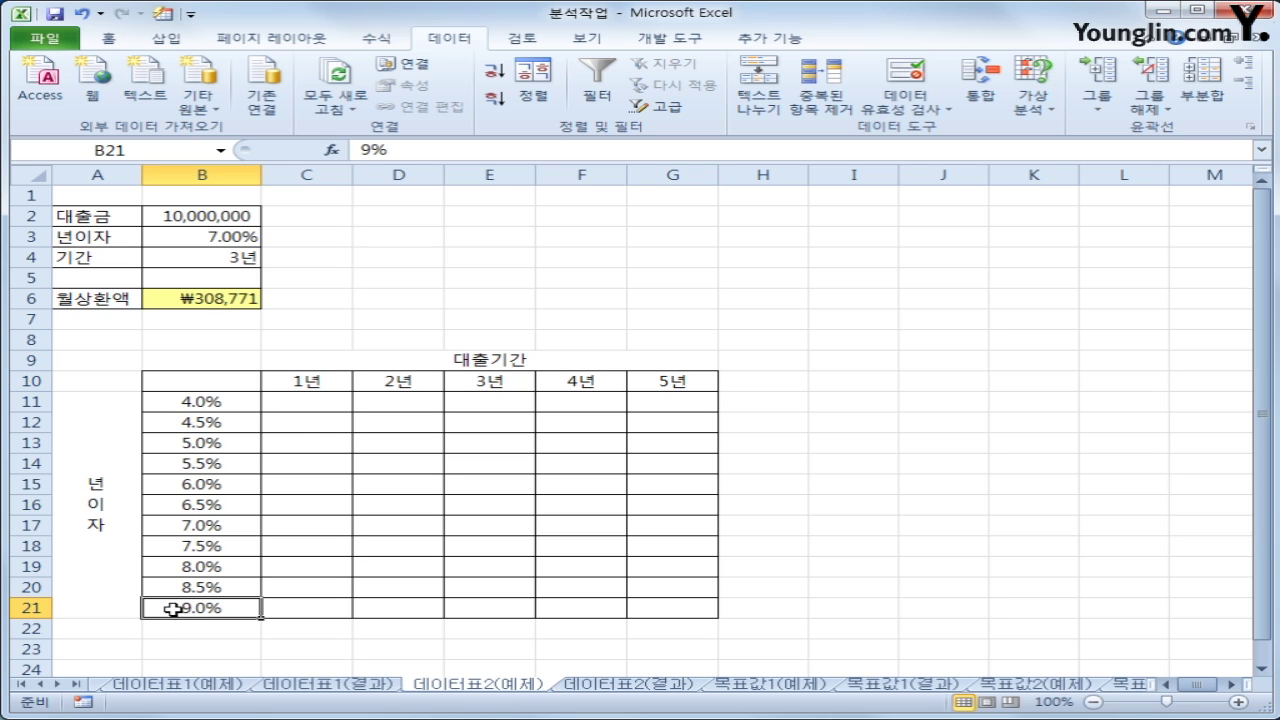
# Enter the formula =B6 in cell B10 to link the grid's corner to the monthly repayment.
pyautogui.click(245, 386)
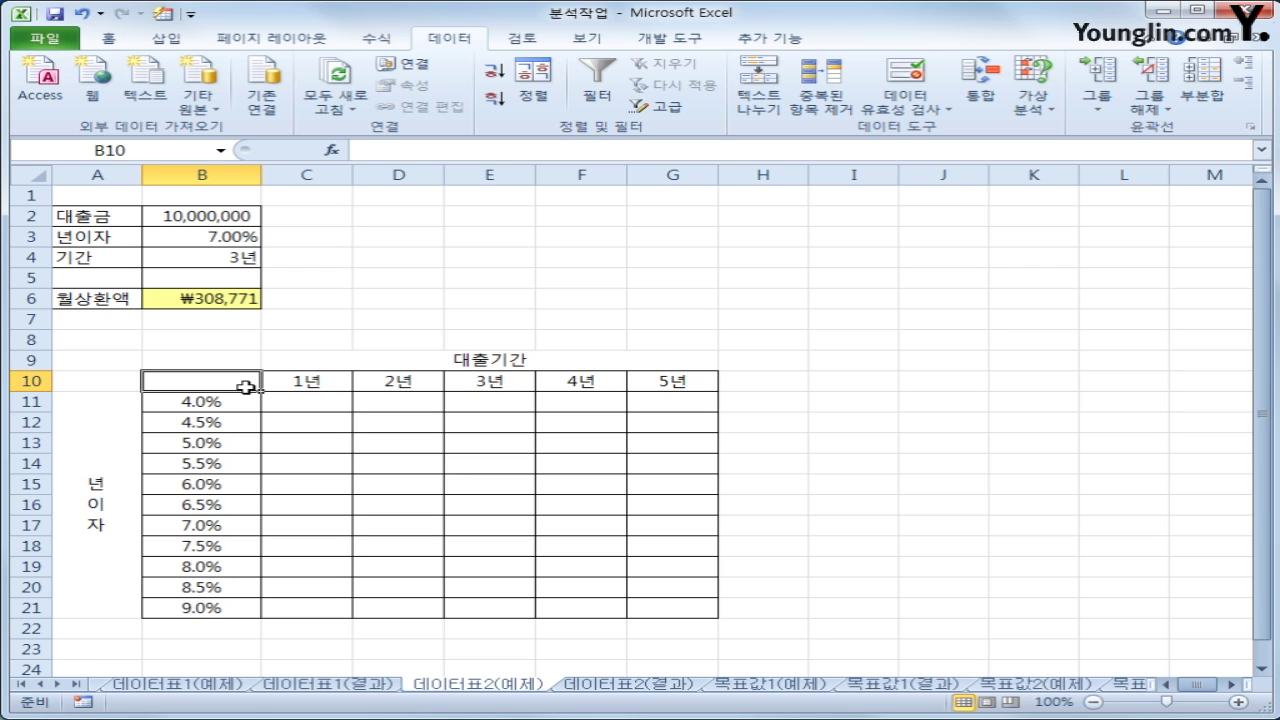
pyautogui.write('=')
pyautogui.click(227, 299)
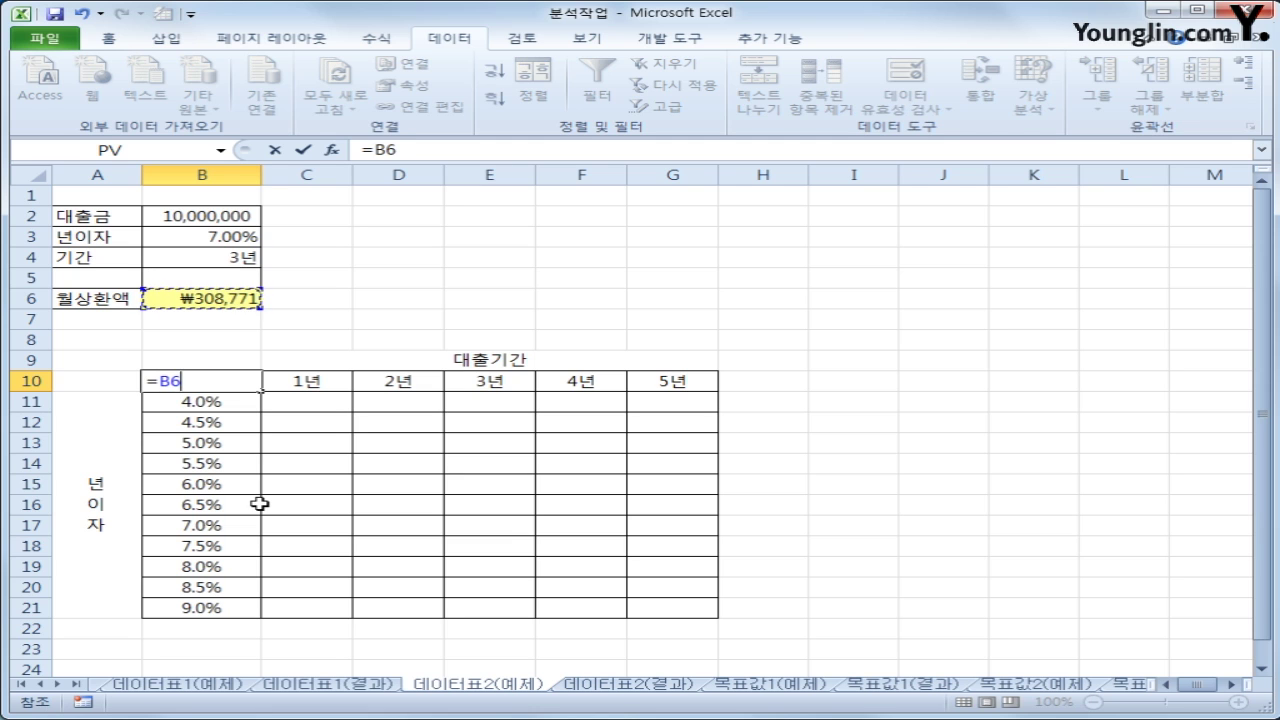
pyautogui.press('Return')
# Create a what-if data table over B10:G21 with row input cell $B$4 and column input cell $B$3.
pyautogui.moveTo(220, 377); pyautogui.dragTo(632, 606)
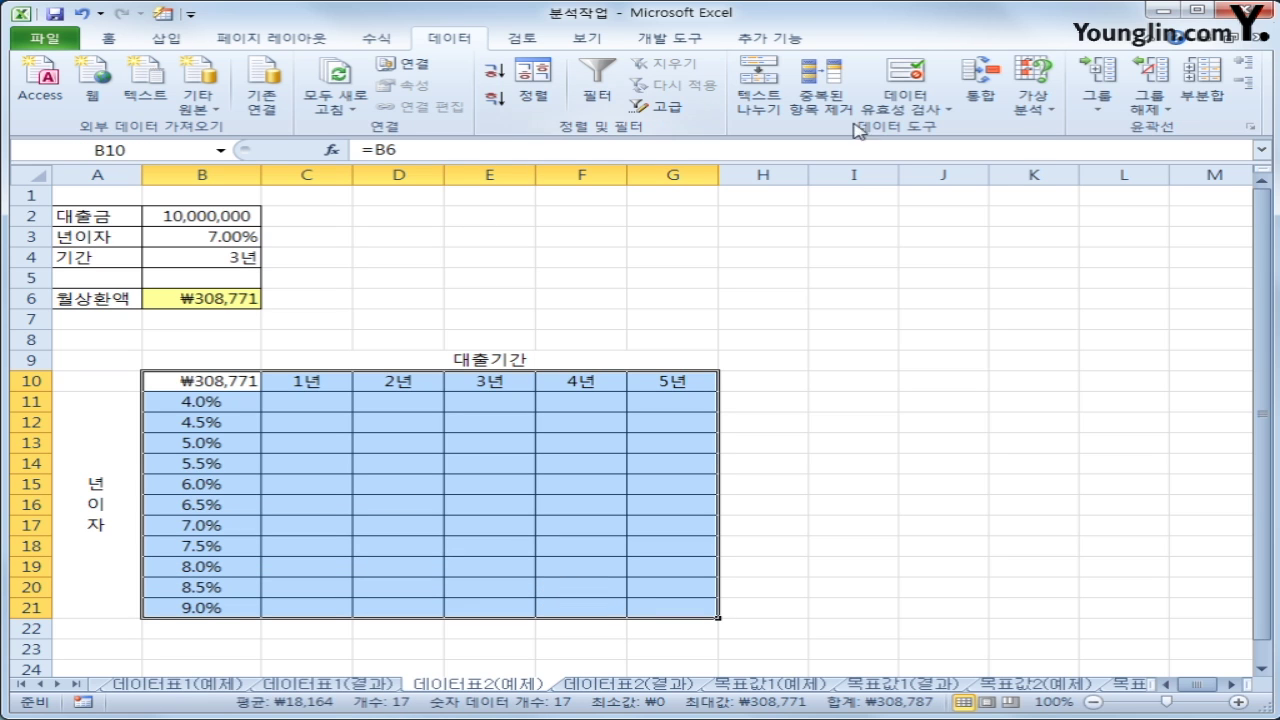
pyautogui.click(1036, 110)
pyautogui.click(1100, 169)
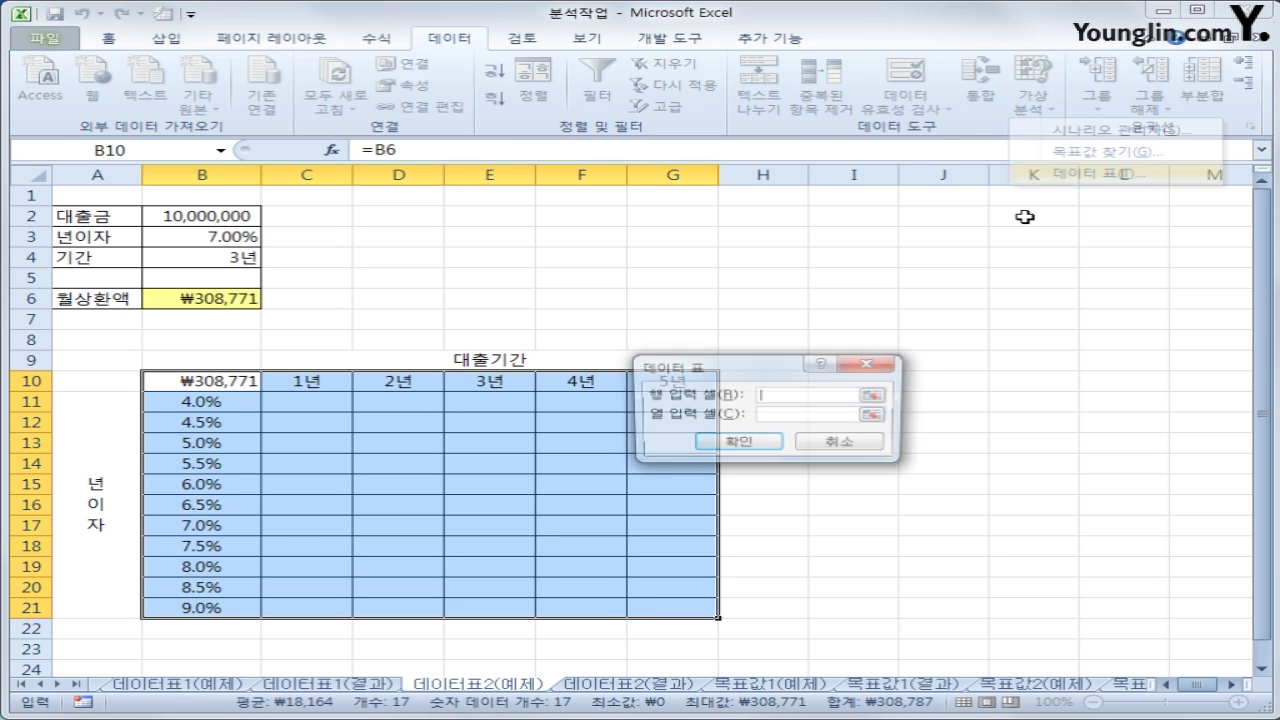
pyautogui.click(214, 260)
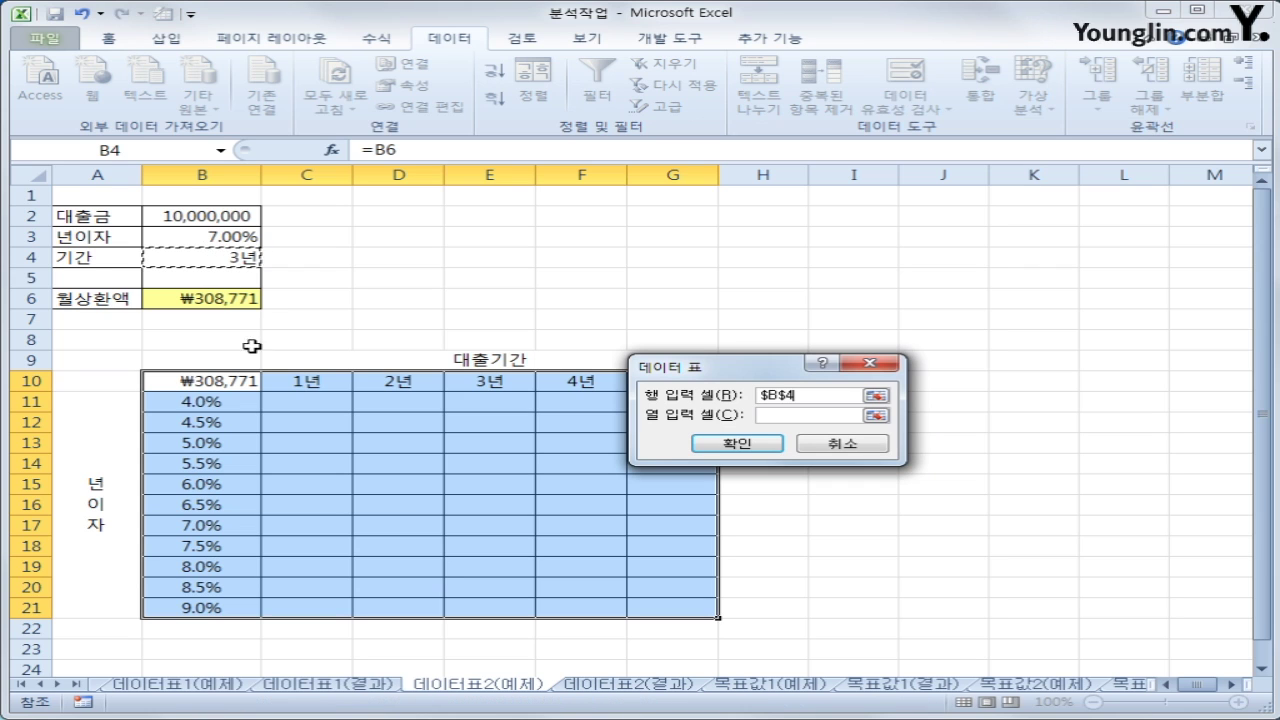
pyautogui.click(774, 415)
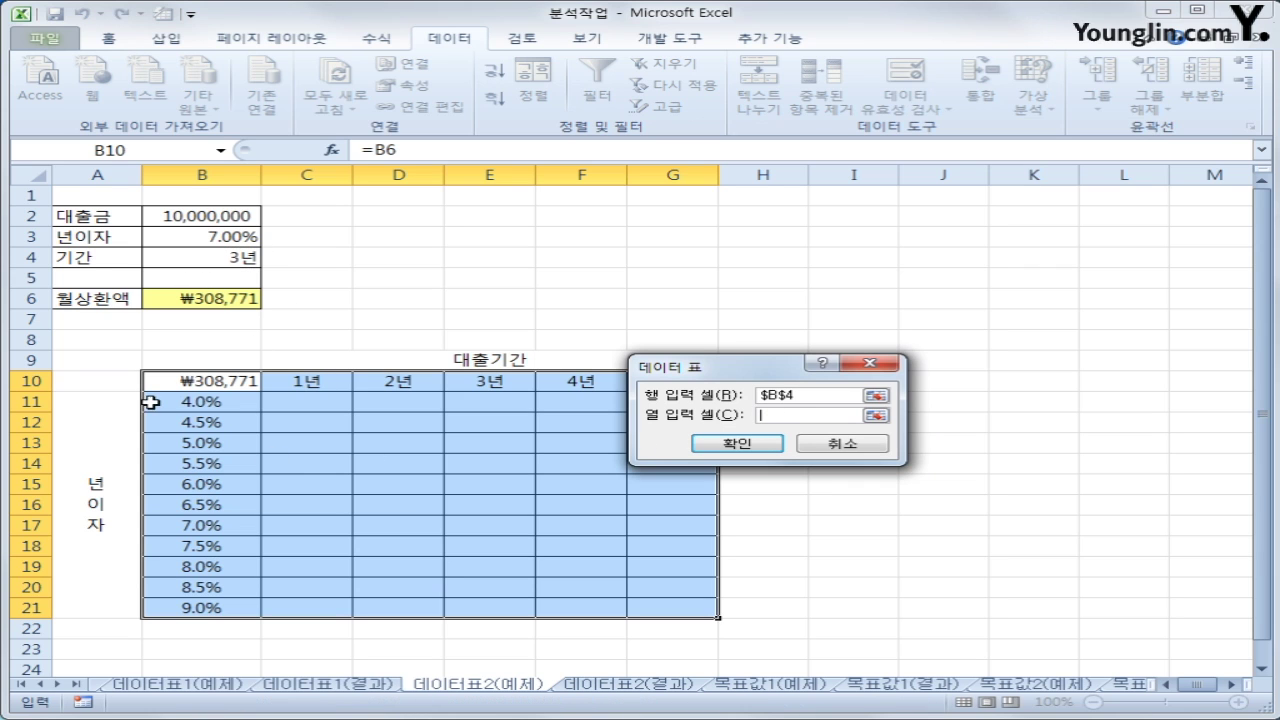
pyautogui.click(235, 236)
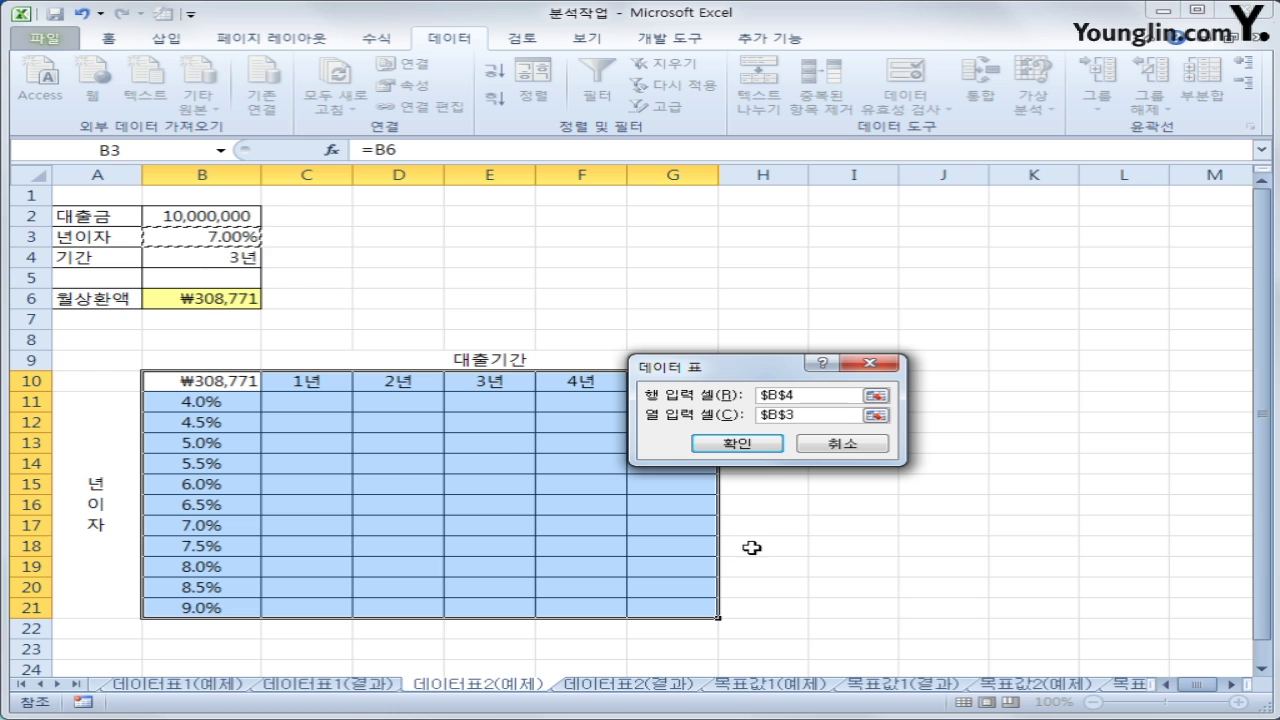
pyautogui.click(762, 447)
pyautogui.click(696, 606)
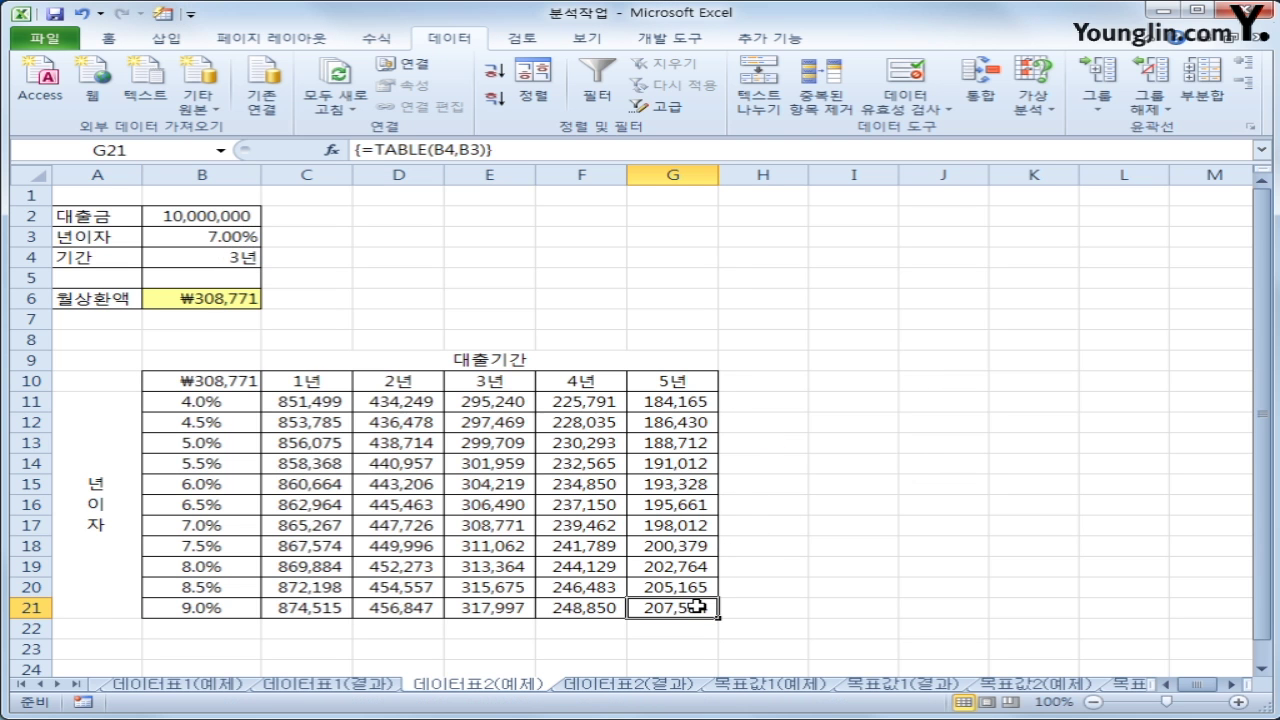